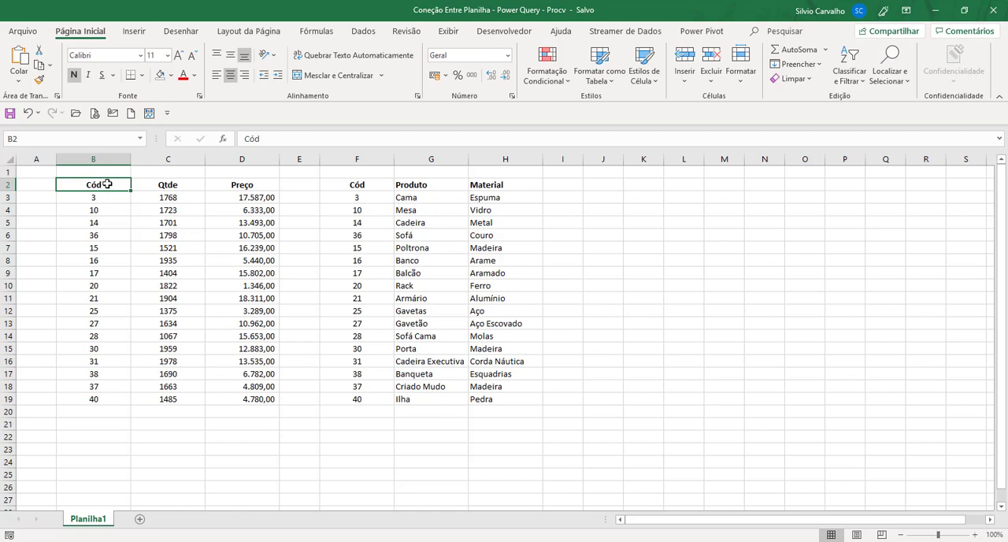
# Copy the first table's range B2:D9, with its Cód, Qtde and Preço columns, to cell J2.
pyautogui.moveTo(108, 183); pyautogui.dragTo(116, 259)
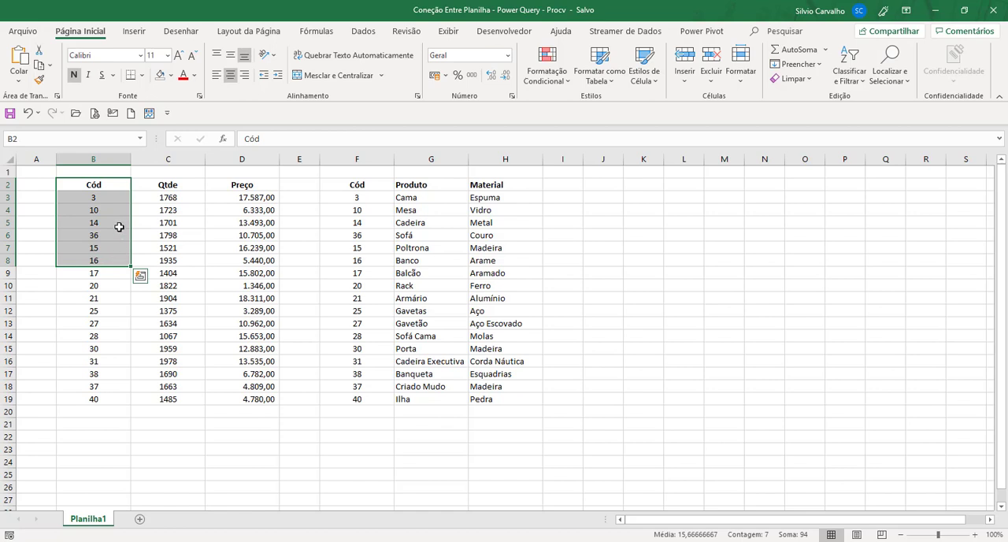
pyautogui.moveTo(119, 183); pyautogui.dragTo(270, 275)
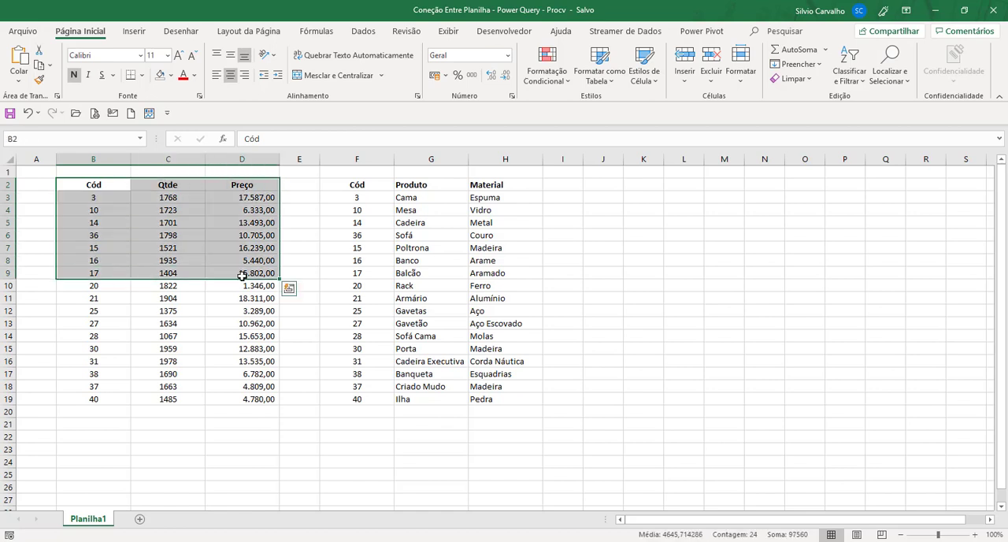
pyautogui.hotkey('ctrl', 'c')
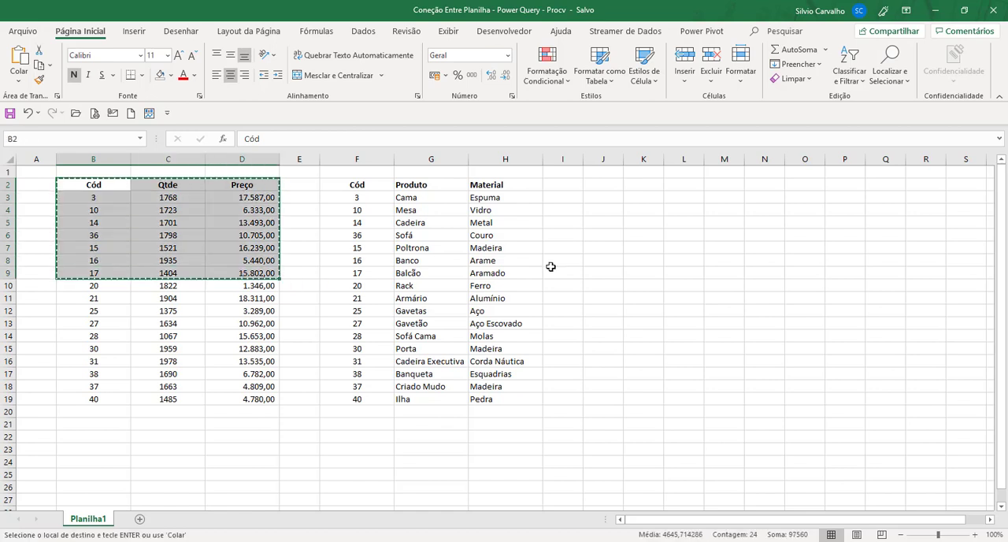
pyautogui.click(589, 186)
pyautogui.hotkey('ctrl', 'v')
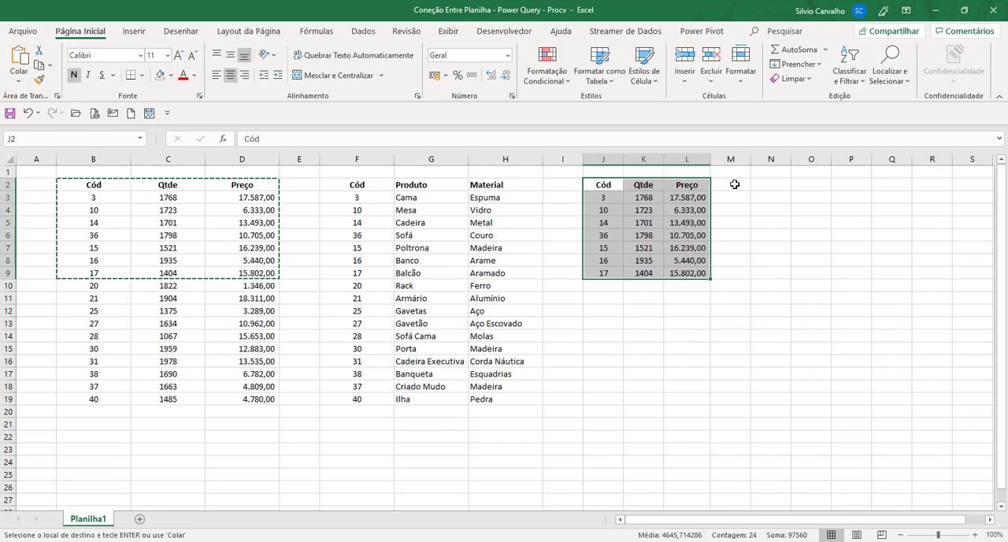
# Copy the Produto and Material headers from G2:H2 to M2:N2, beside the copied Preço column.
pyautogui.click(731, 186)
pyautogui.moveTo(433, 184); pyautogui.dragTo(496, 184)
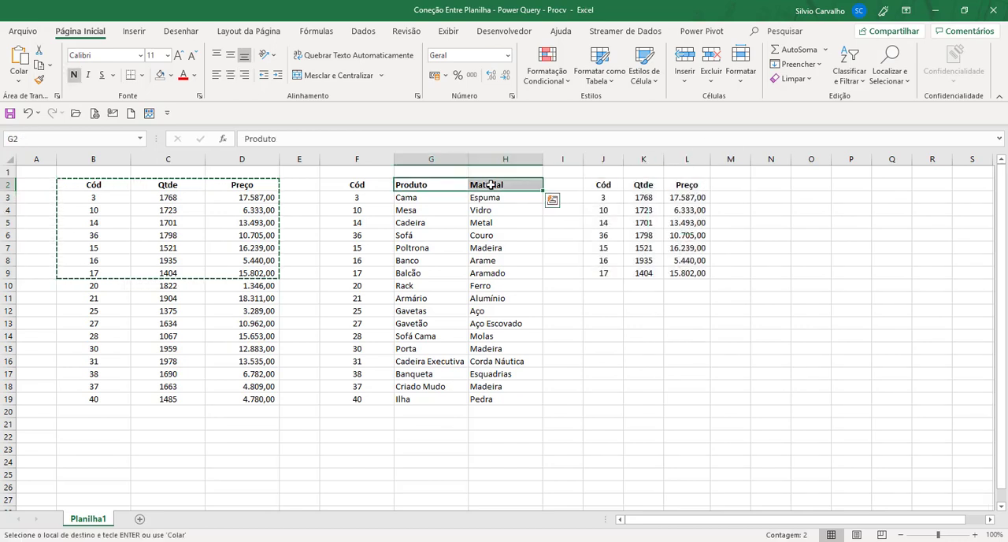
pyautogui.hotkey('ctrl', 'c')
pyautogui.click(718, 185)
pyautogui.hotkey('ctrl', 'v')
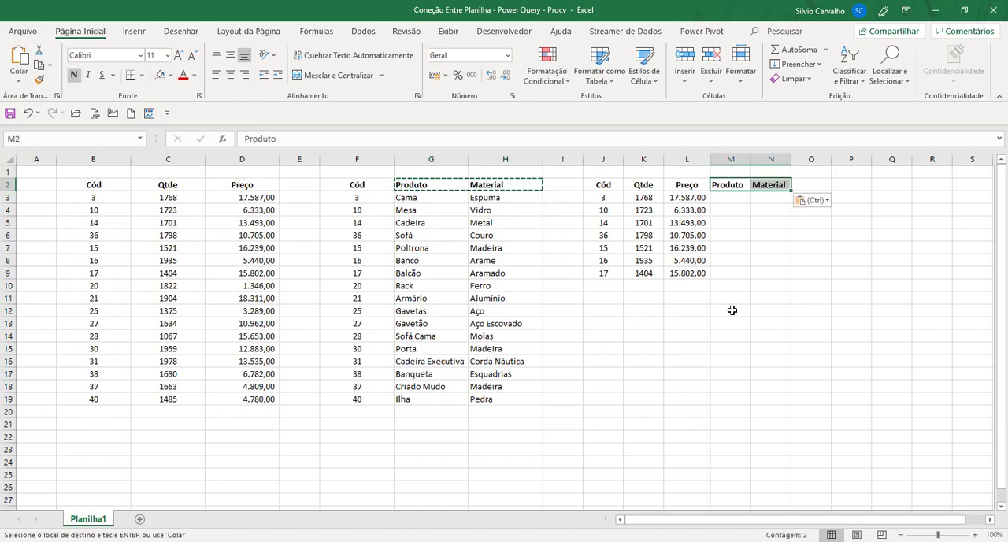
pyautogui.click(732, 310)
# Enter the exact-match formula =PROCV(J3;$F$3:$H$19;2;FALSO) in M3 to look up the product.
pyautogui.click(731, 198)
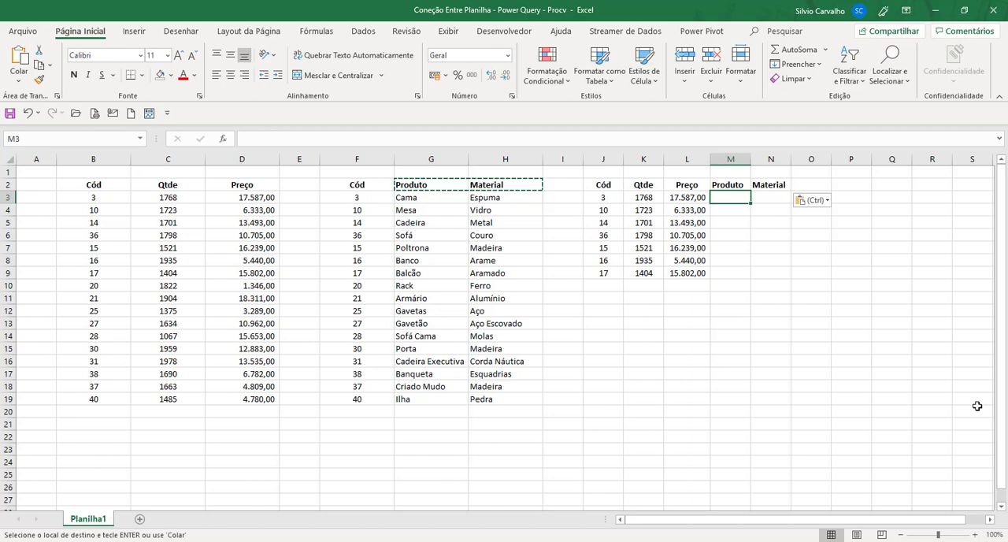
pyautogui.write('=procv')
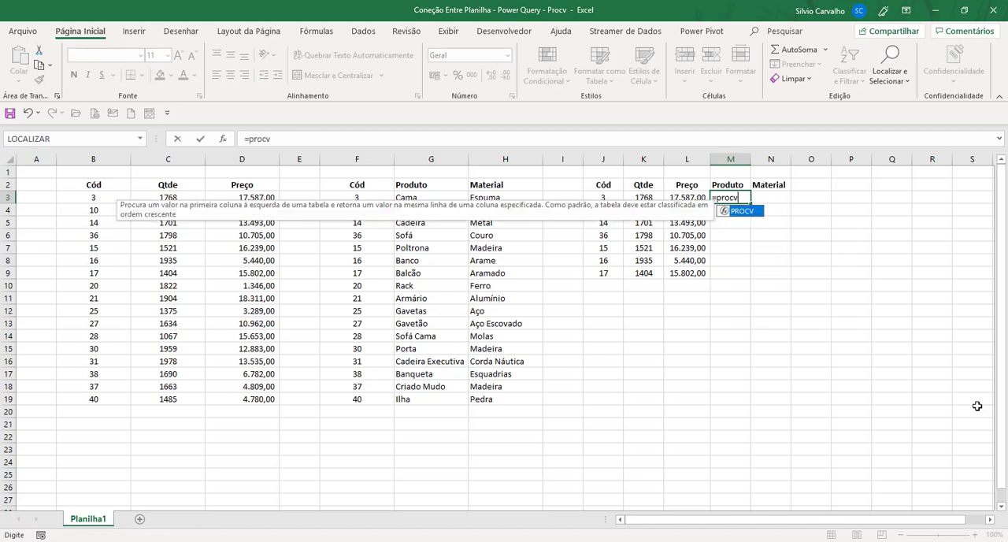
pyautogui.press('Tab')
pyautogui.press('Left')
pyautogui.press('Left')
pyautogui.press('Left')
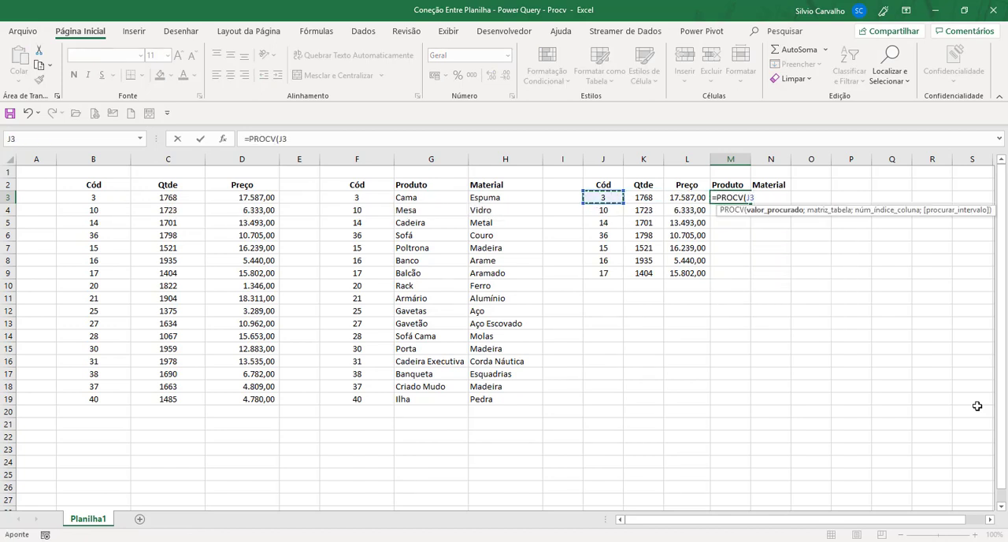
pyautogui.write(';')
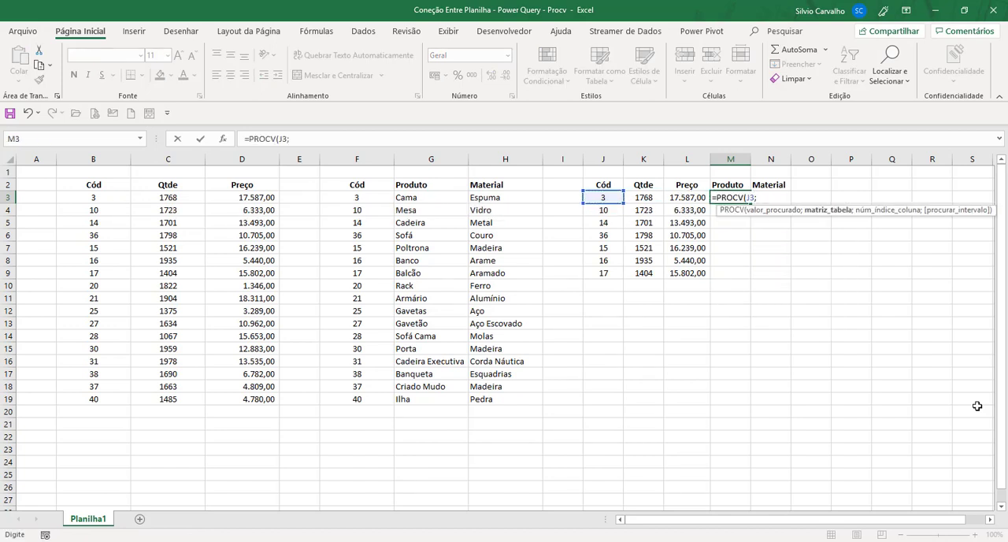
pyautogui.click(376, 201)
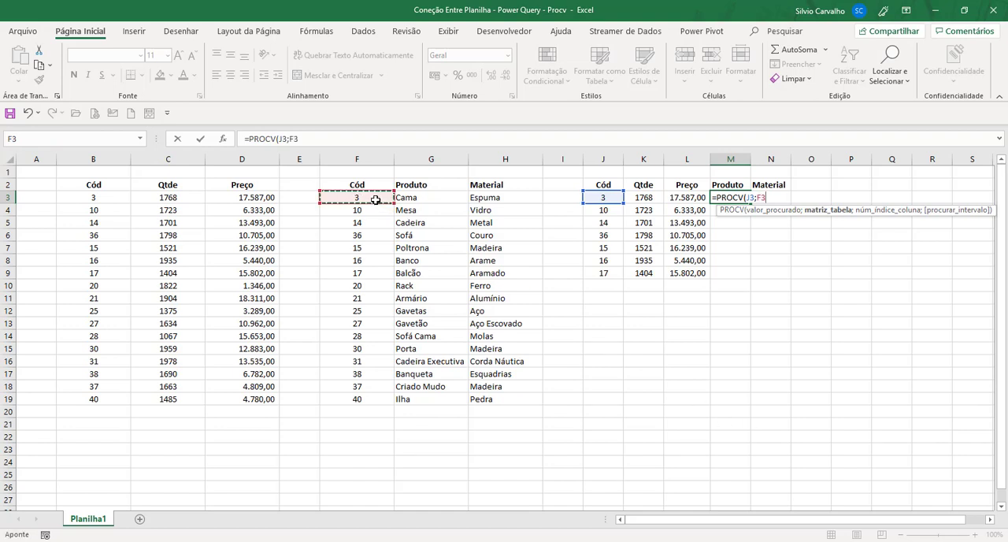
pyautogui.hotkey('ctrl', 'shift', 'Down')
pyautogui.hotkey('ctrl', 'shift', 'Right')
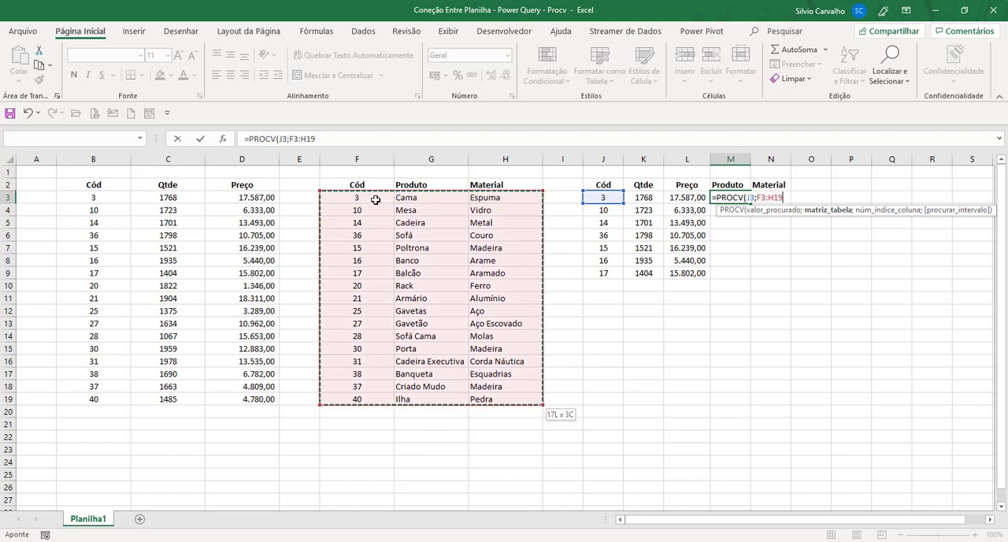
pyautogui.press('F4')
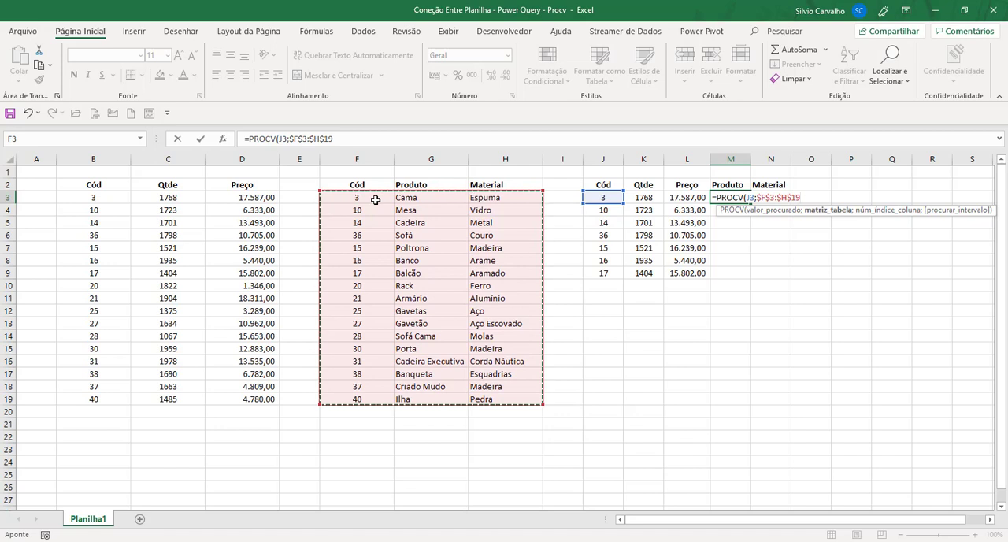
pyautogui.write(';')
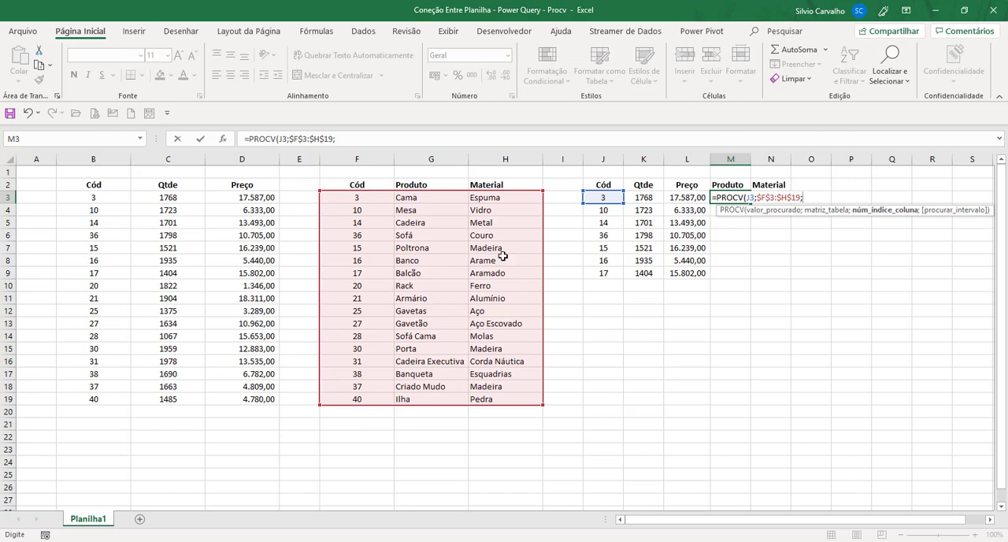
pyautogui.write(';falso)')
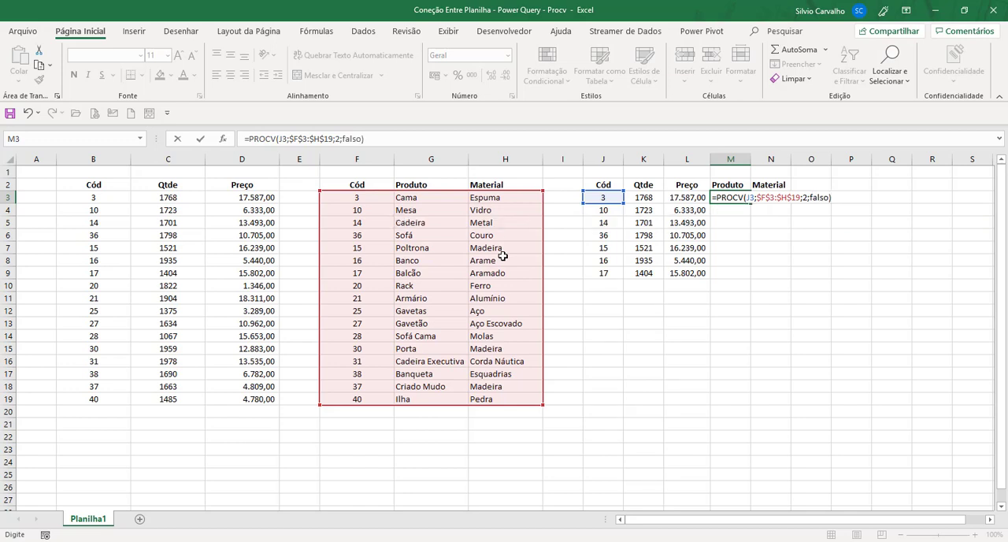
pyautogui.press('Return')
# Enter the exact-match formula =PROCV(J3;$F$3:$H$19;3;FALSO) in N3 to look up the material.
pyautogui.click(779, 199)
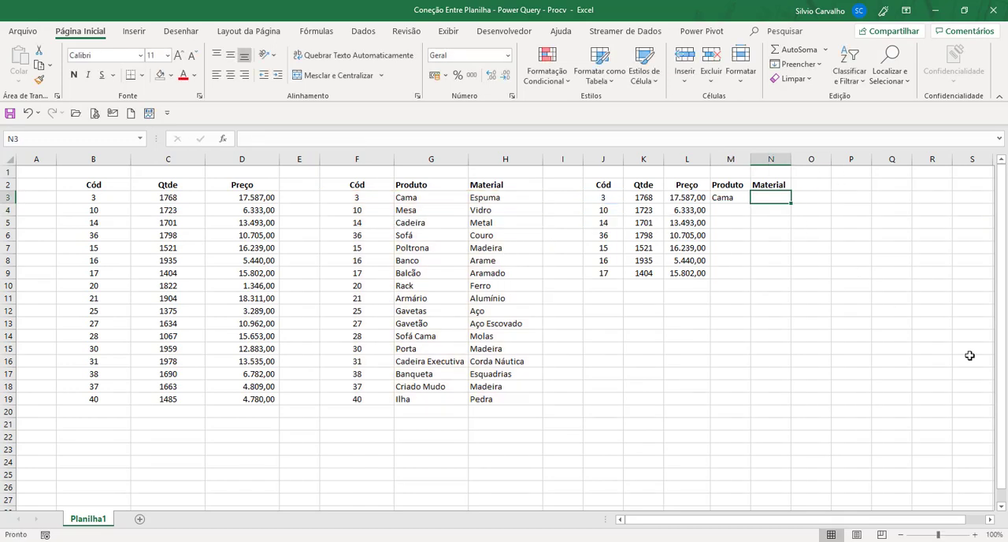
pyautogui.write('=procv(')
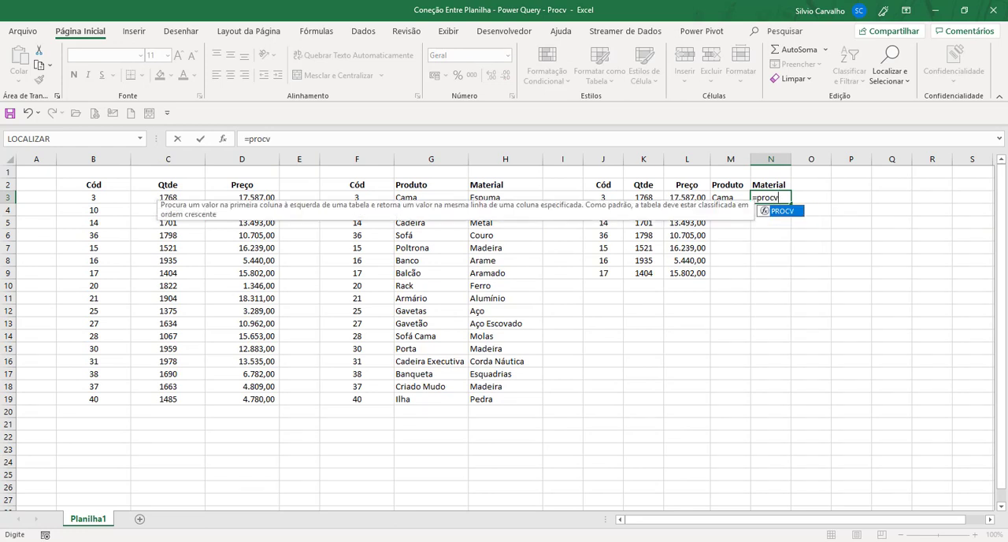
pyautogui.click(607, 198)
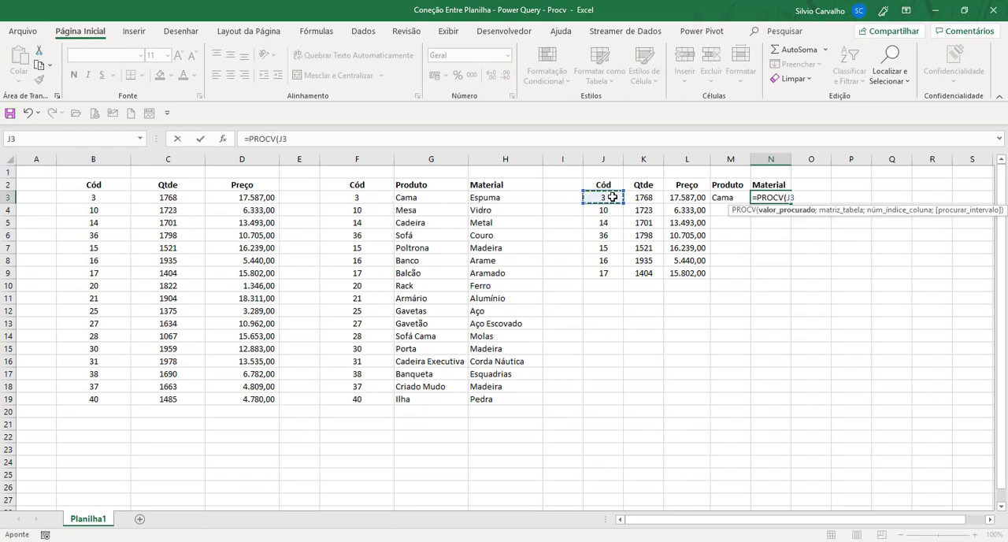
pyautogui.write(';')
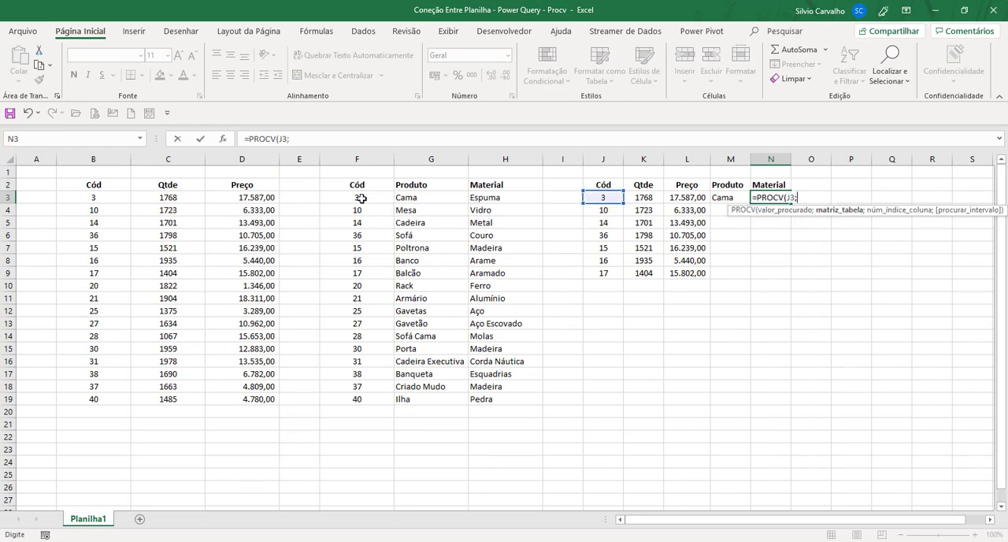
pyautogui.moveTo(361, 199); pyautogui.dragTo(480, 400)
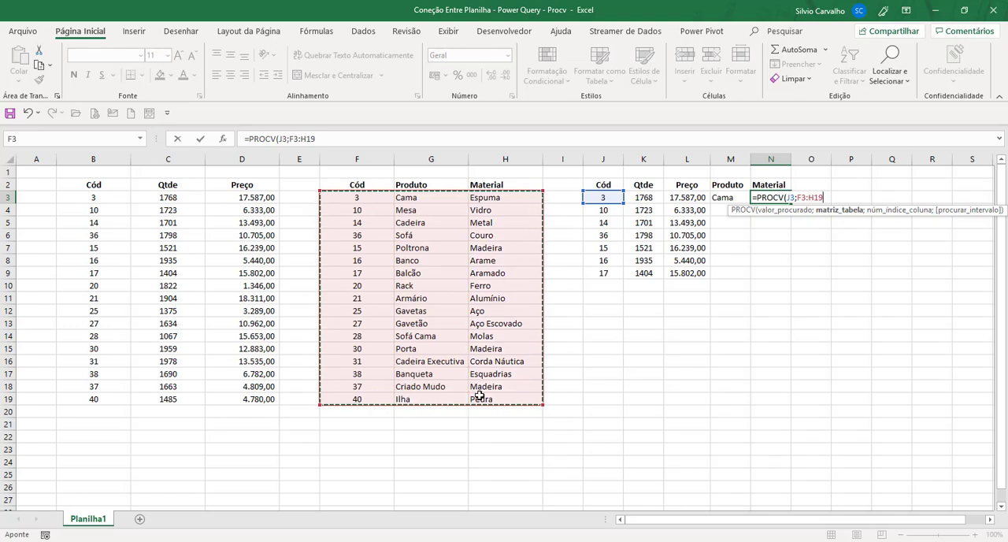
pyautogui.press('F4')
pyautogui.write(';')
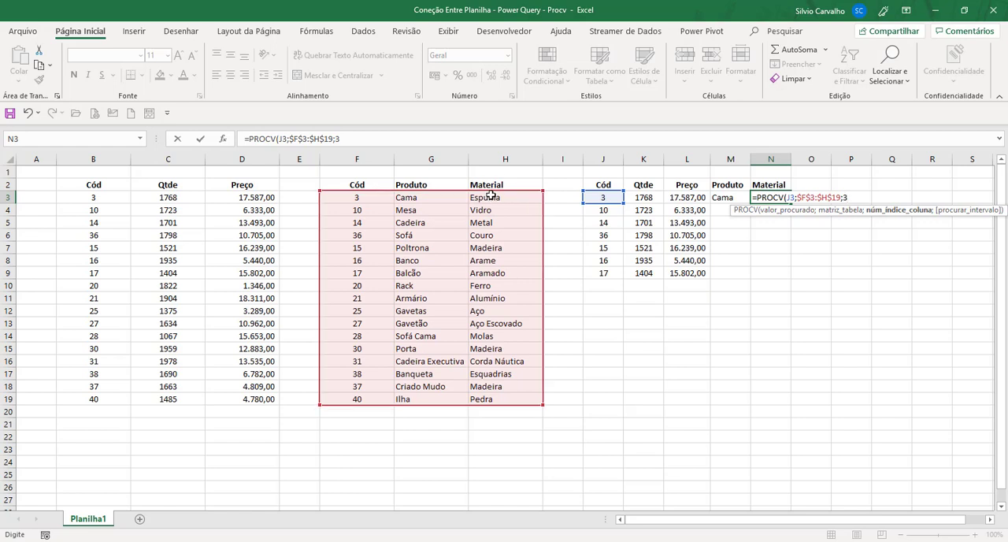
pyautogui.write('3;falso)')
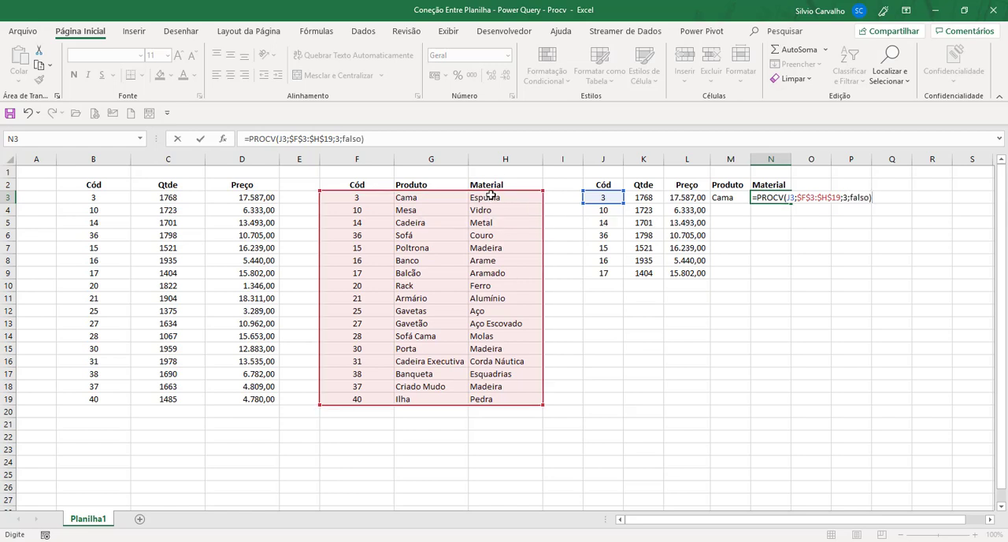
pyautogui.press('Return')
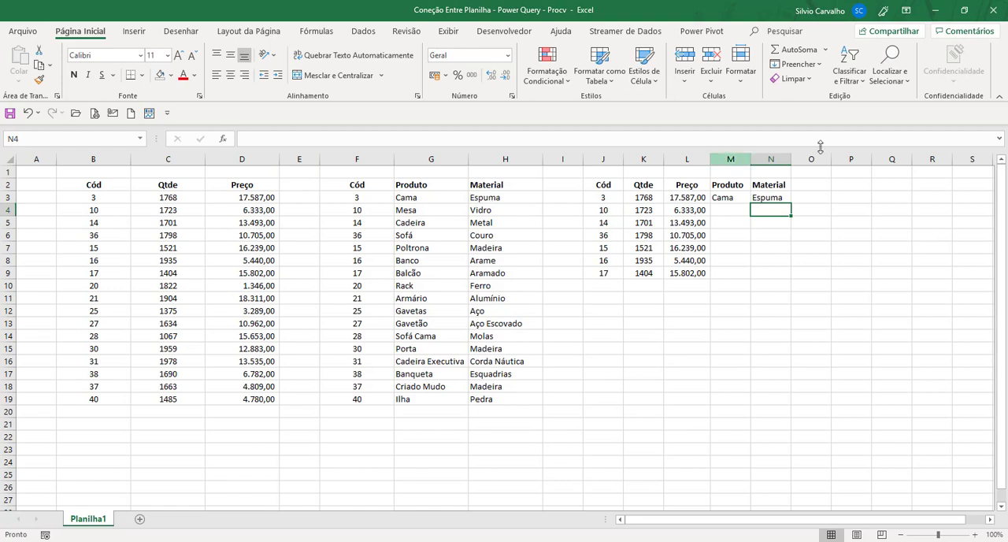
# Fill the lookup formulas from M3:N3 down to row 9 and check several cells in the Produto column.
pyautogui.moveTo(743, 195); pyautogui.dragTo(787, 200)
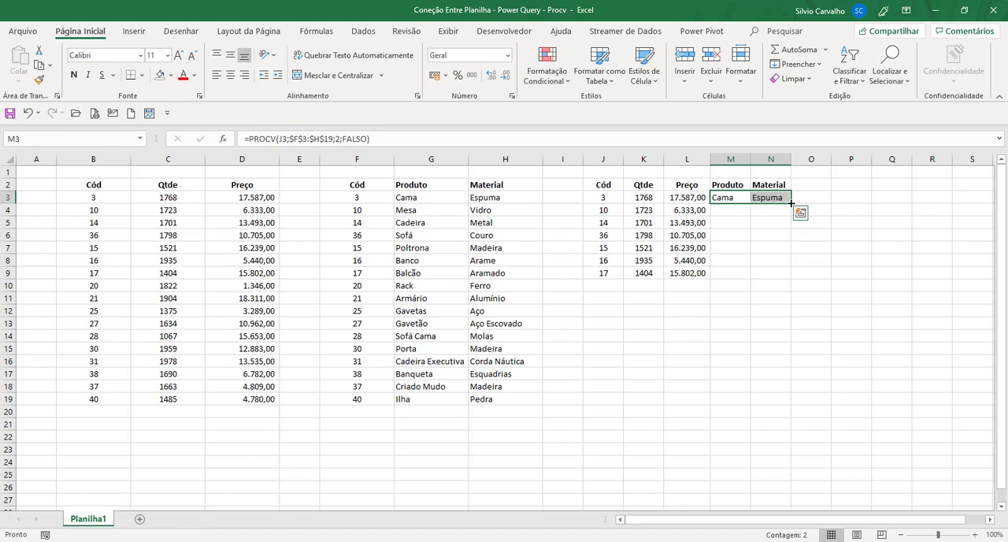
pyautogui.doubleClick(791, 202)
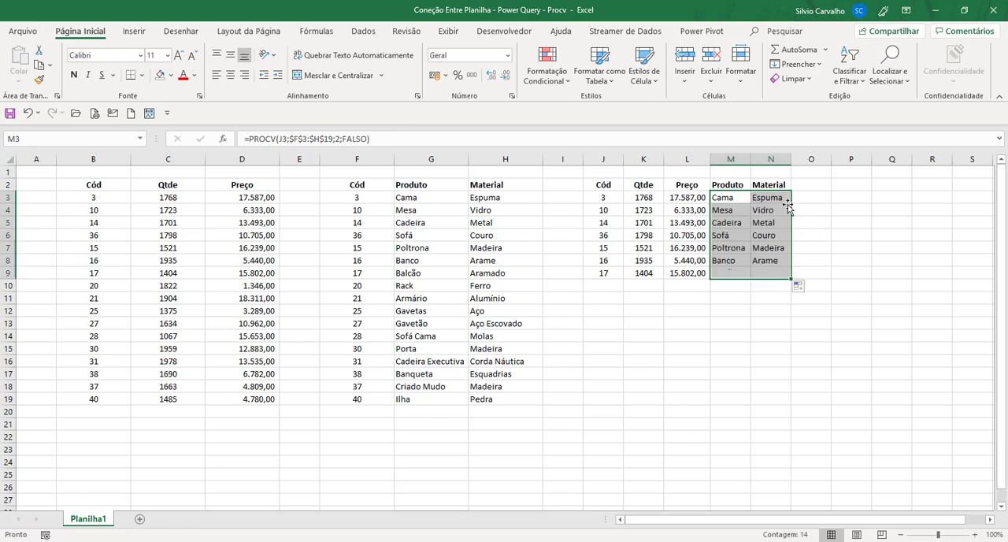
pyautogui.click(748, 319)
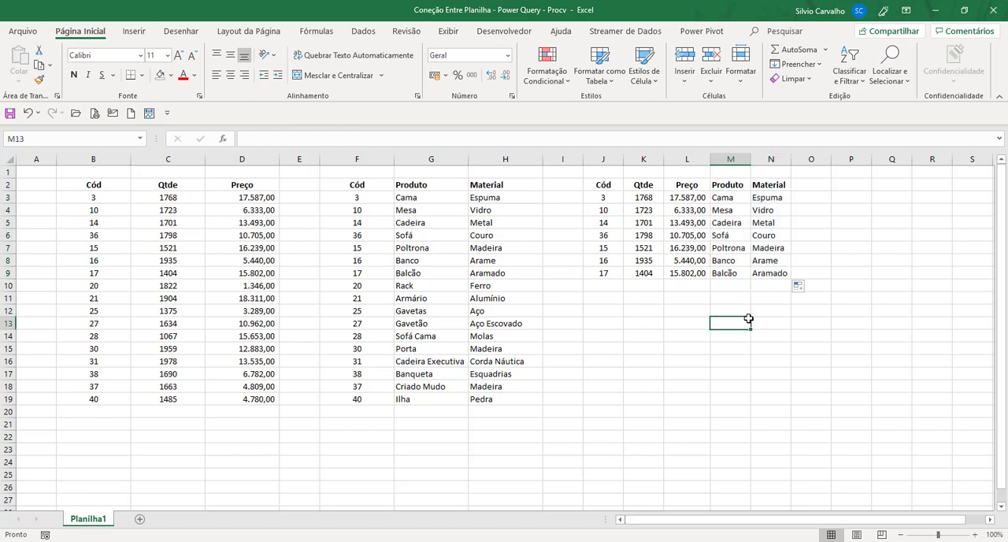
pyautogui.click(737, 224)
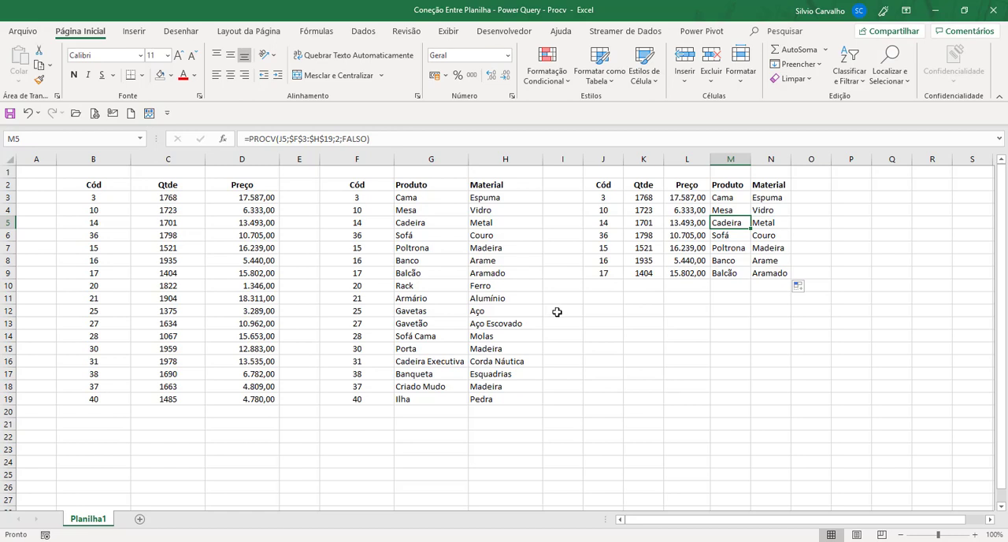
pyautogui.click(727, 201)
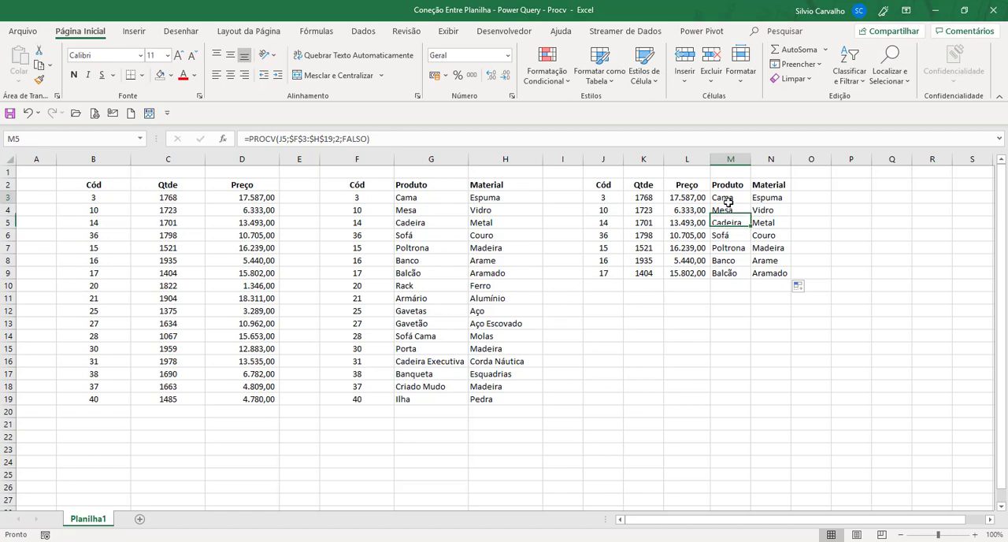
pyautogui.click(740, 233)
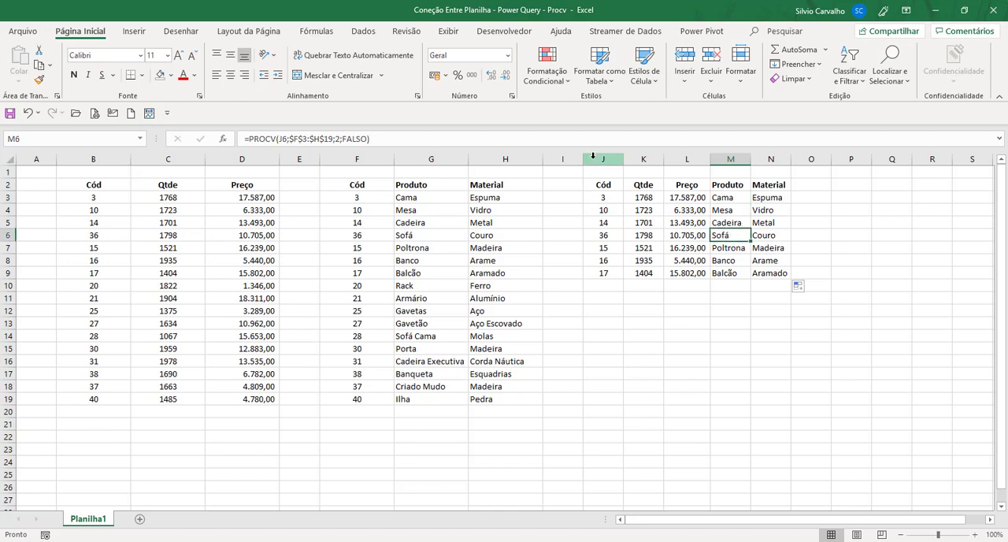
# Delete columns J through N with the copied data and the PROCV lookups.
pyautogui.moveTo(592, 159); pyautogui.dragTo(765, 170)
pyautogui.rightClick(728, 236)
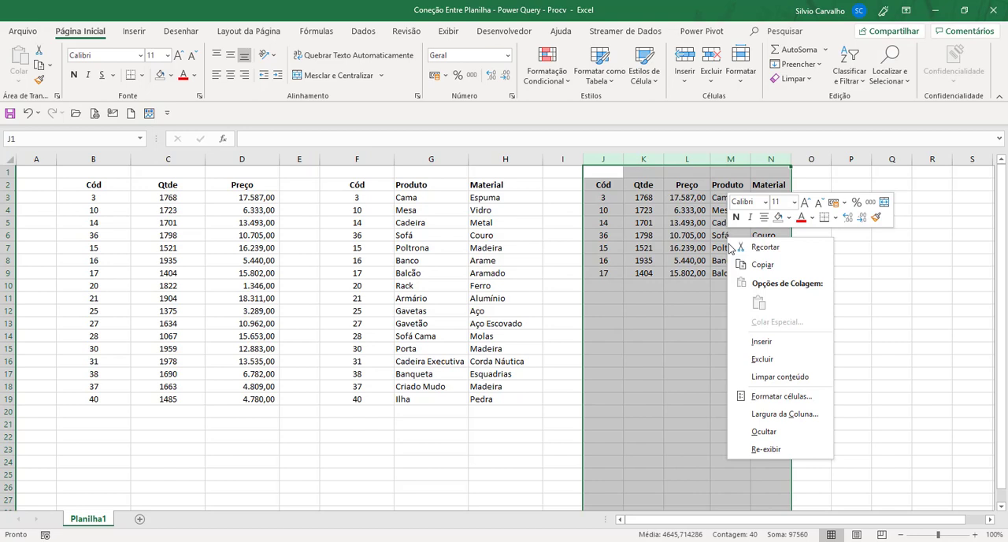
pyautogui.click(754, 359)
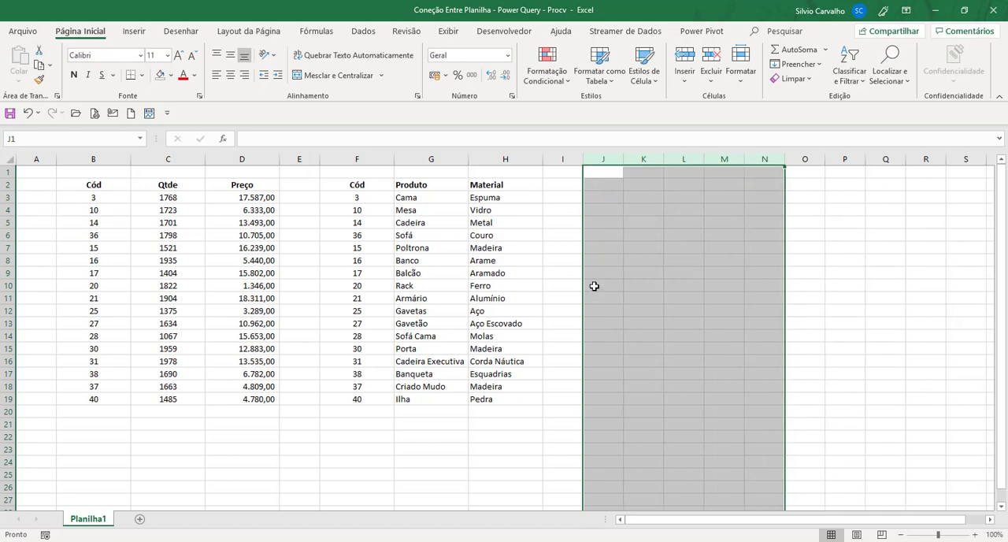
pyautogui.click(603, 185)
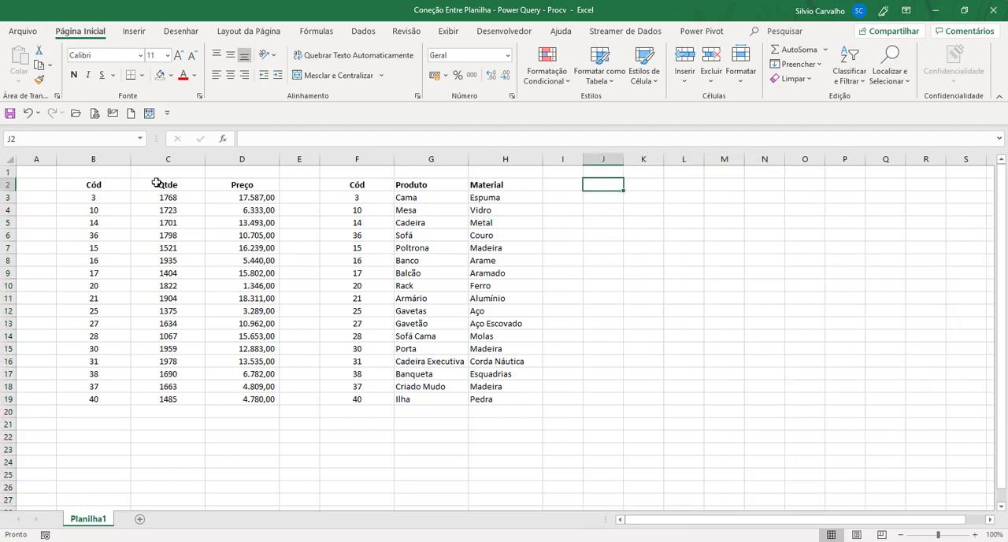
# Convert the quantity/price range B2:D19 into a table with headers.
pyautogui.click(113, 185)
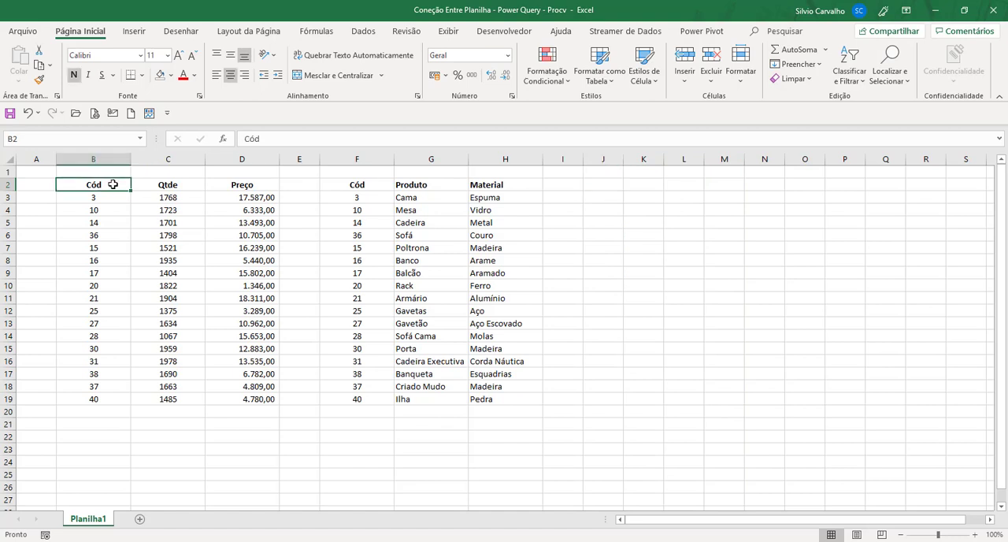
pyautogui.hotkey('ctrl', 'a')
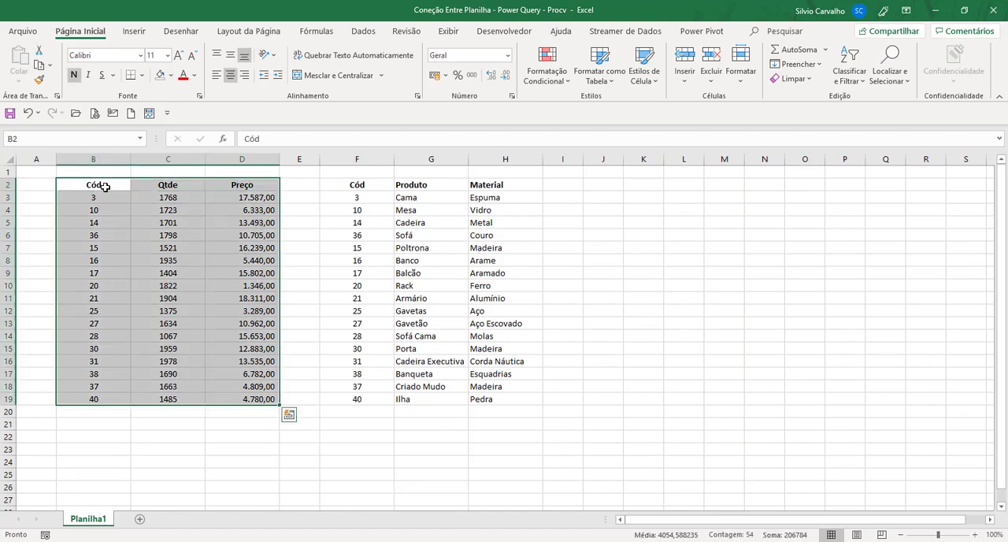
pyautogui.click(104, 186)
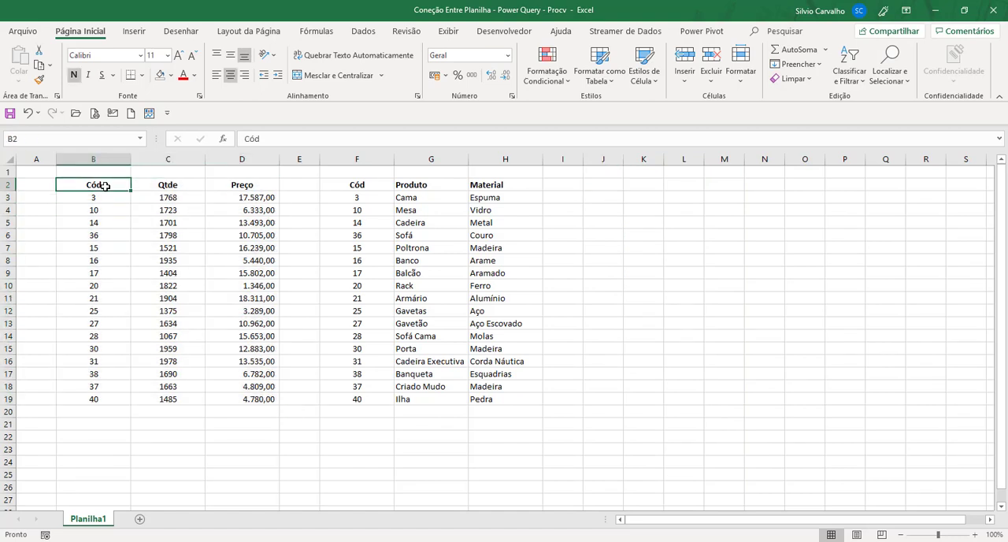
pyautogui.hotkey('ctrl', 'shift', 'Right')
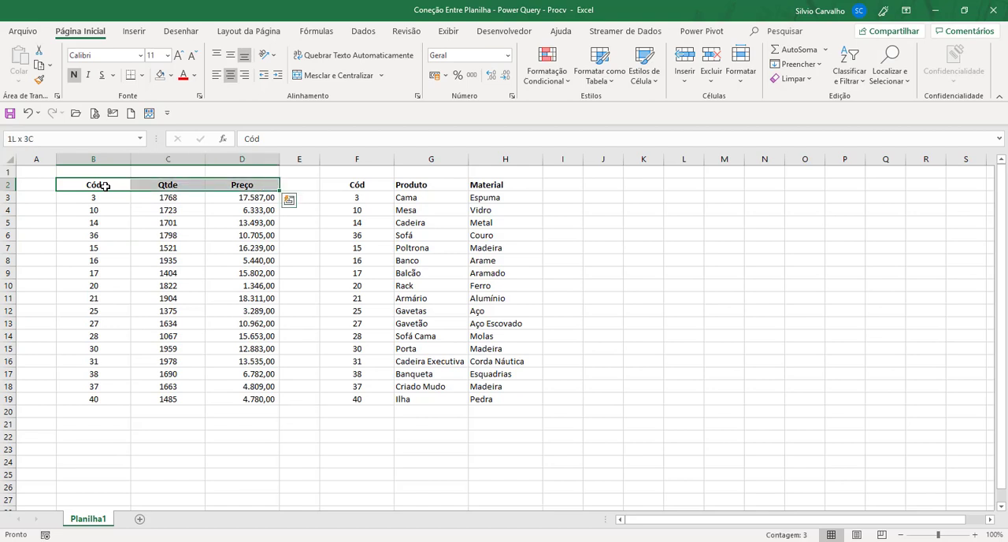
pyautogui.hotkey('ctrl', 'shift', 'Down')
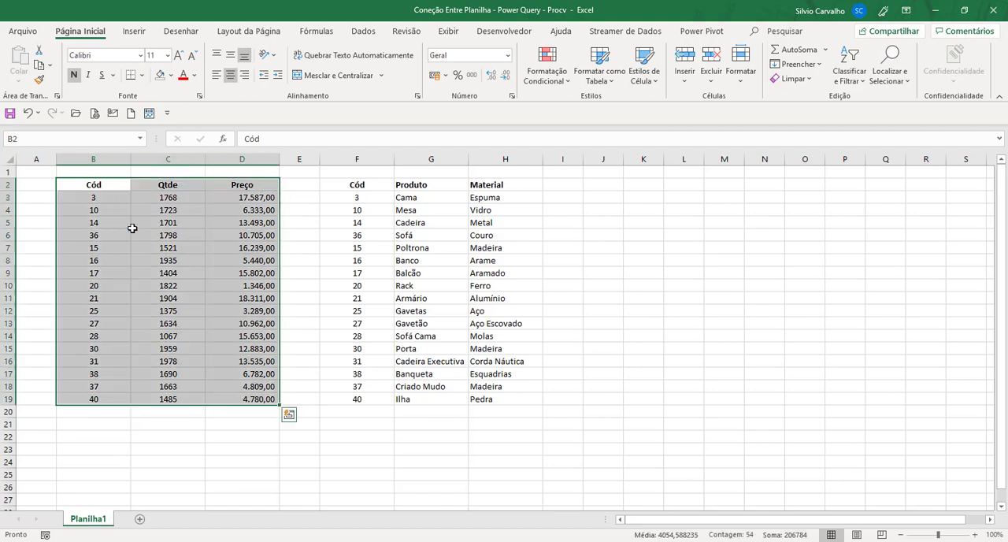
pyautogui.click(136, 33)
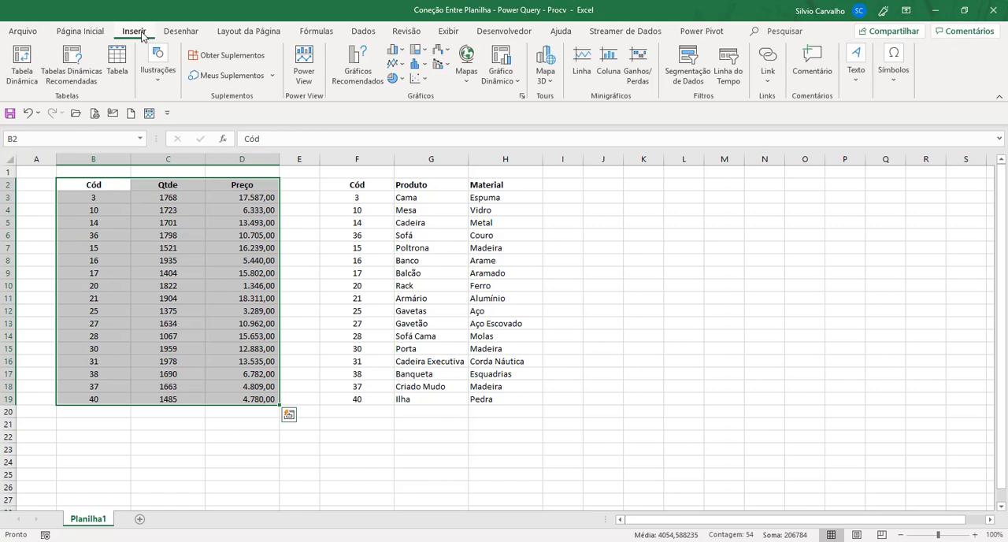
pyautogui.click(115, 63)
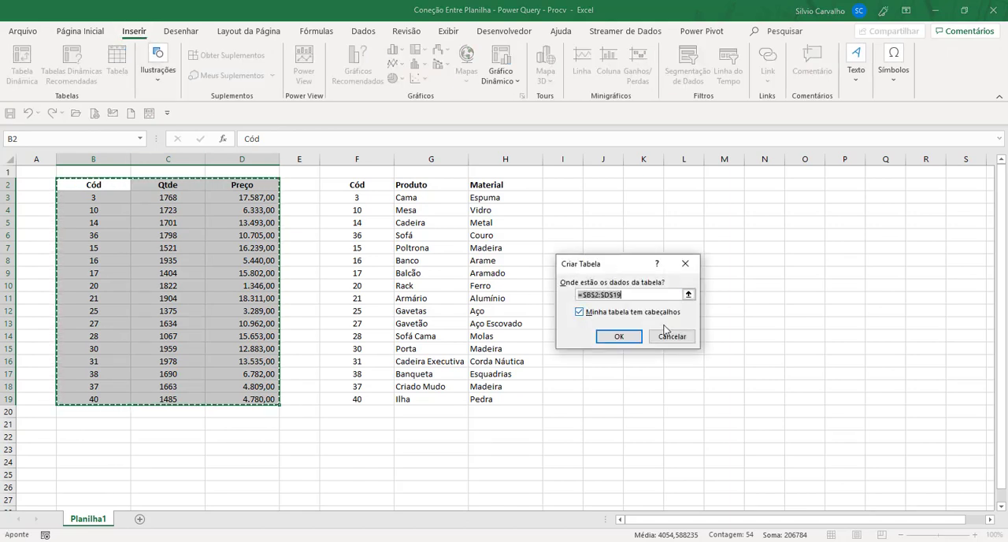
pyautogui.click(620, 337)
# Convert the product/material range F2:H19 into a table with headers.
pyautogui.click(359, 183)
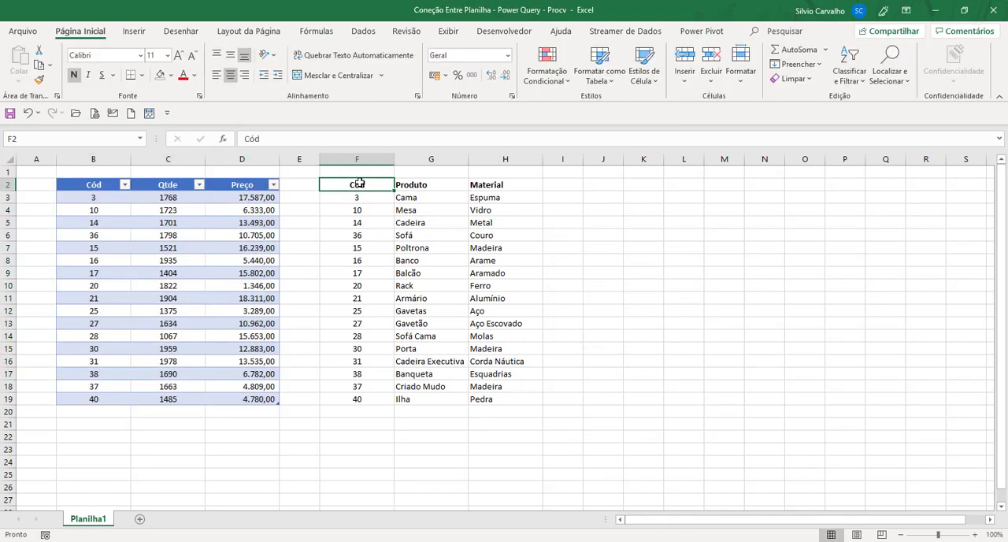
pyautogui.hotkey('ctrl', 'a')
pyautogui.click(133, 33)
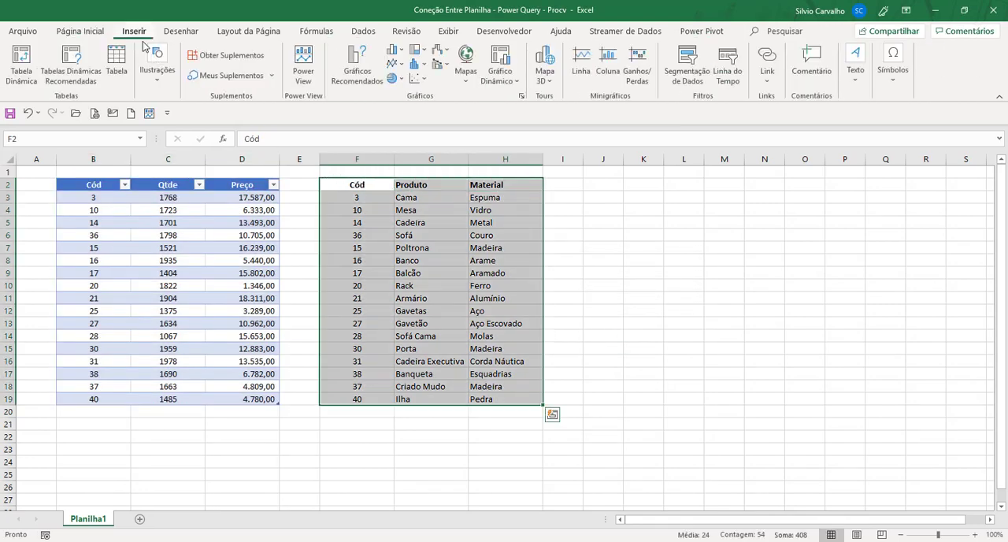
pyautogui.click(116, 63)
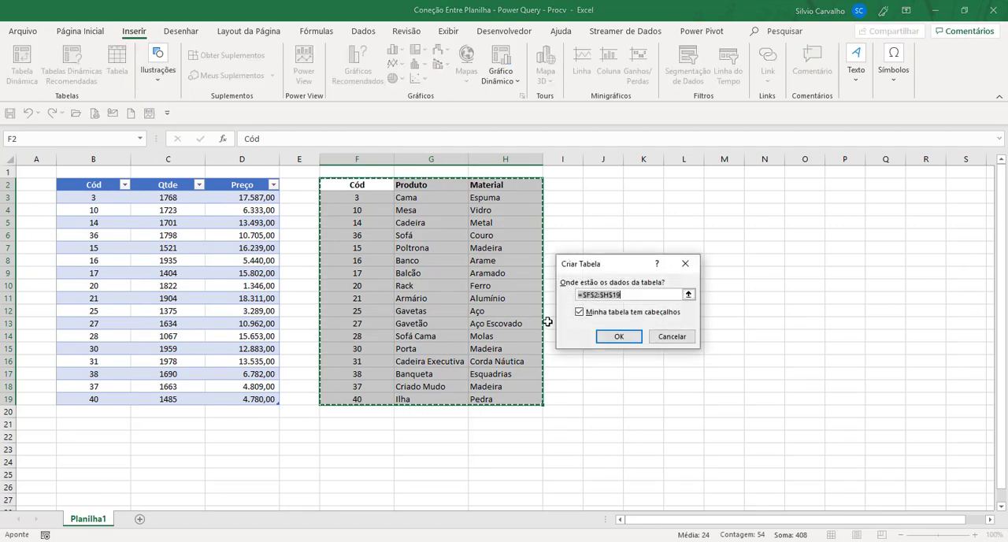
pyautogui.click(611, 337)
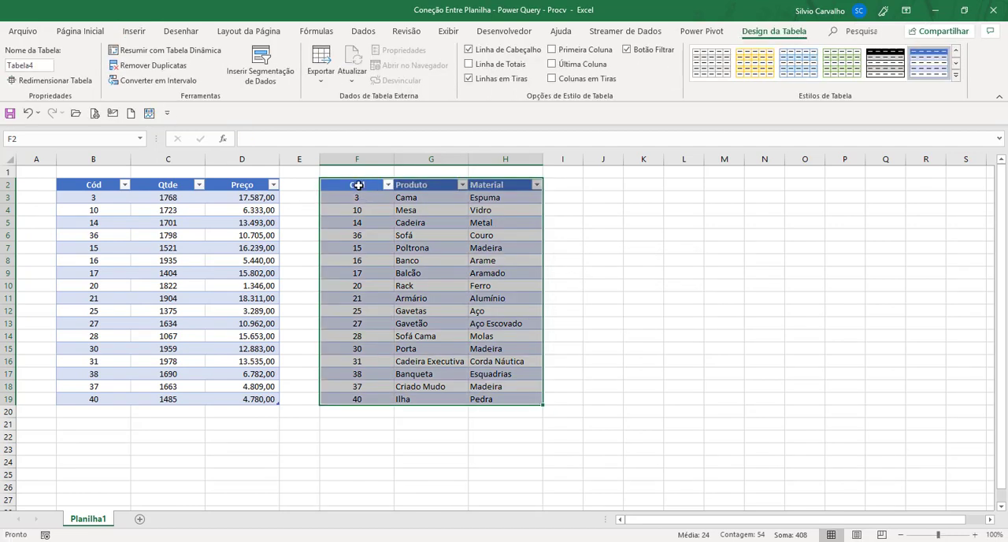
# Apply the gold style from the first row of the Média group to the quantity/price table.
pyautogui.click(71, 185)
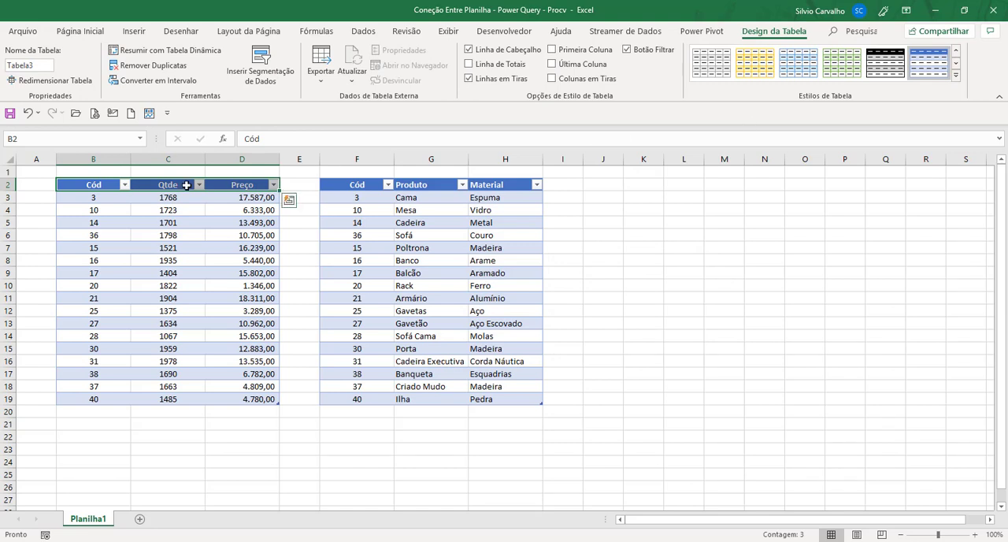
pyautogui.click(101, 186)
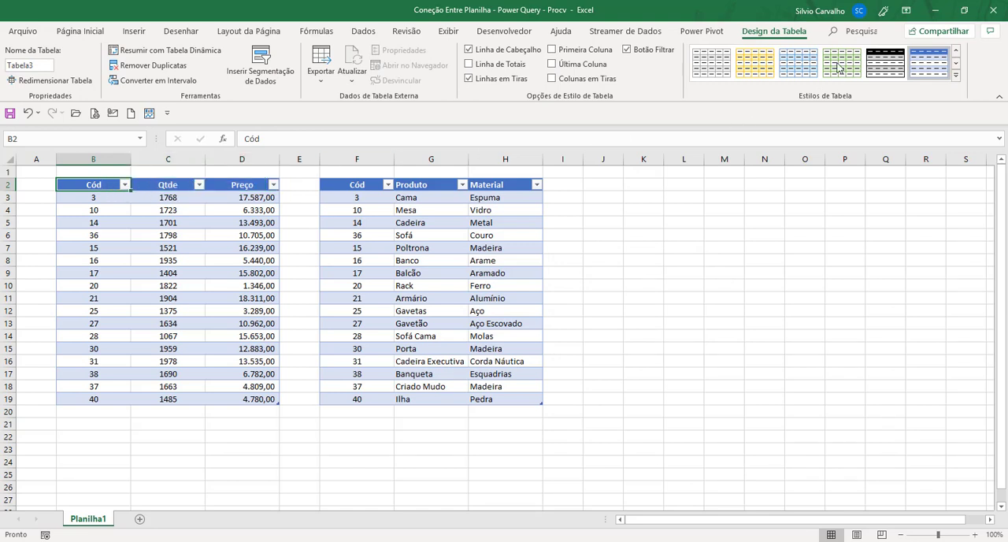
pyautogui.click(955, 75)
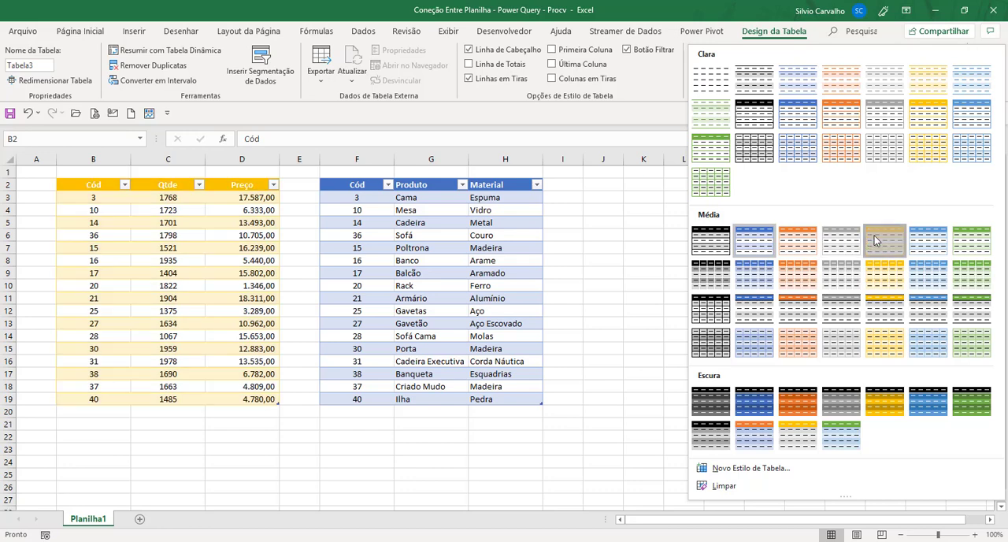
pyautogui.click(876, 240)
# Apply the black style from the first row of the Média group to the product/material table.
pyautogui.click(362, 185)
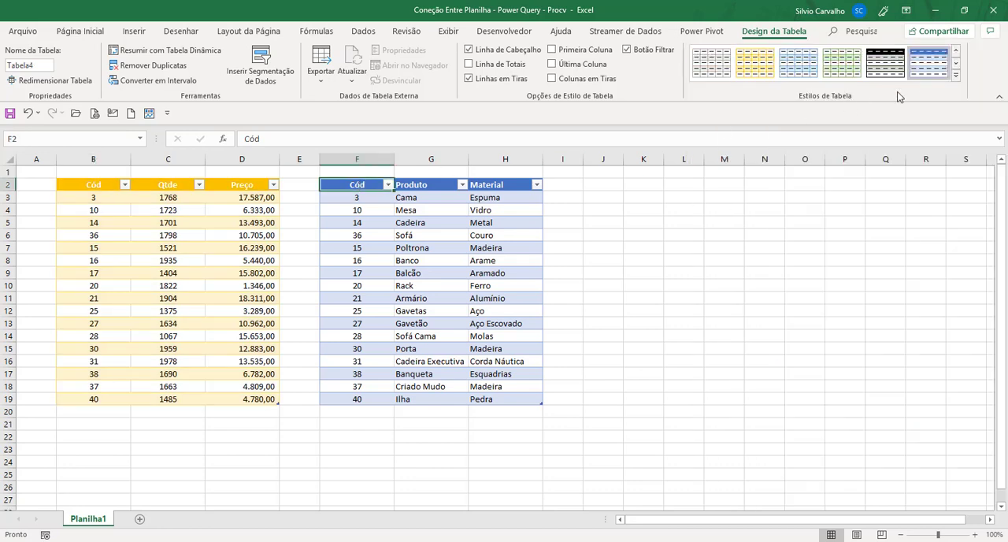
pyautogui.click(955, 75)
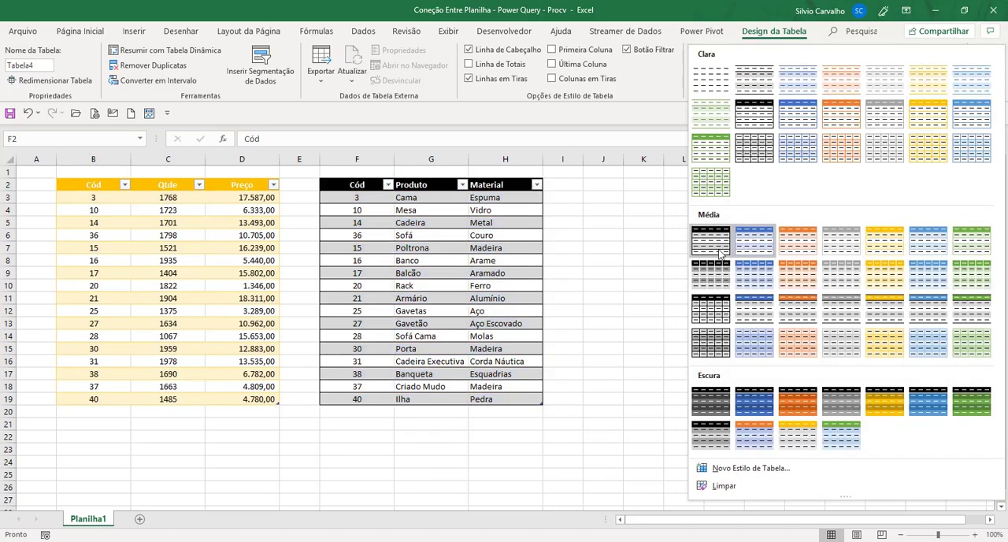
pyautogui.click(711, 241)
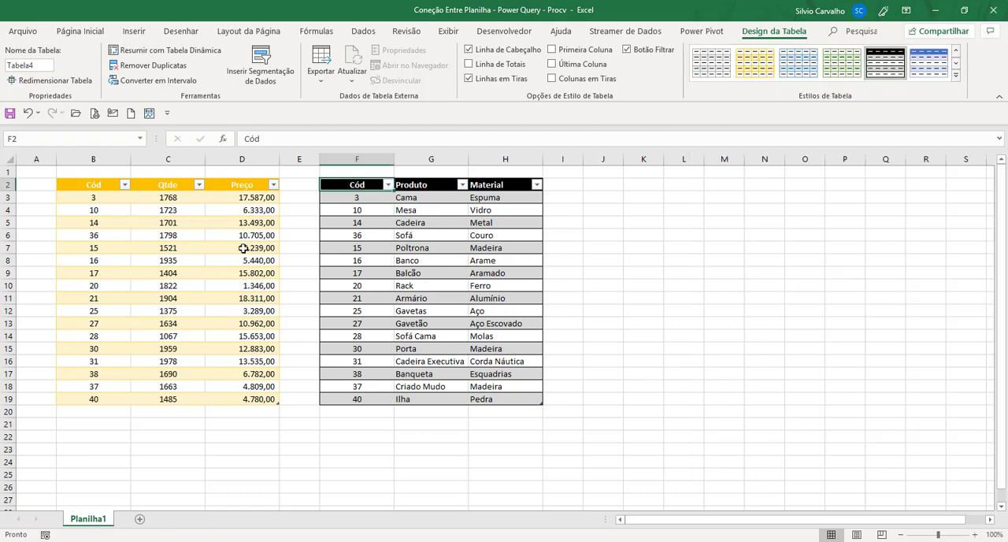
pyautogui.click(396, 238)
pyautogui.click(189, 259)
pyautogui.click(320, 244)
pyautogui.click(266, 256)
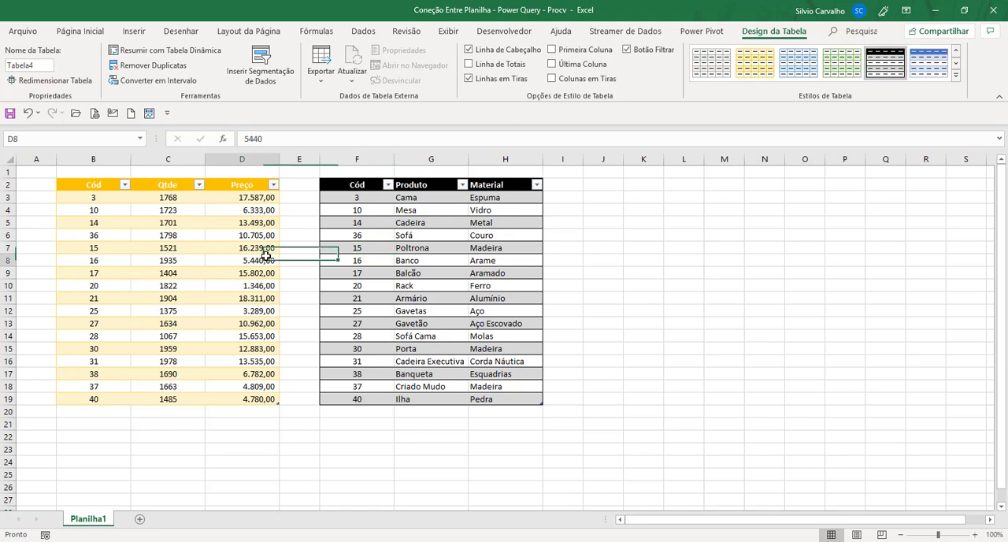
pyautogui.click(404, 251)
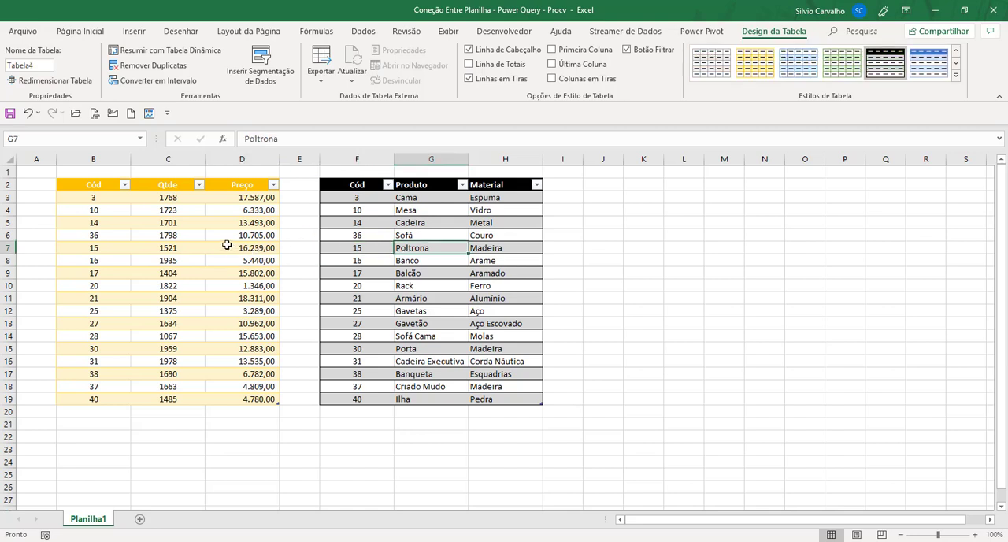
# Create a Power Query query from the quantity/price table and name it Estoque.
pyautogui.click(90, 185)
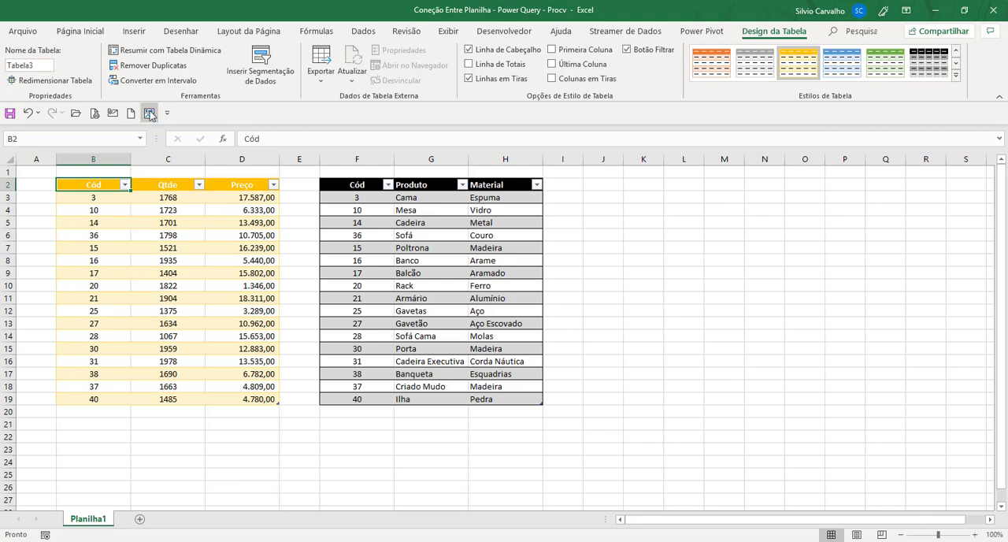
pyautogui.click(361, 31)
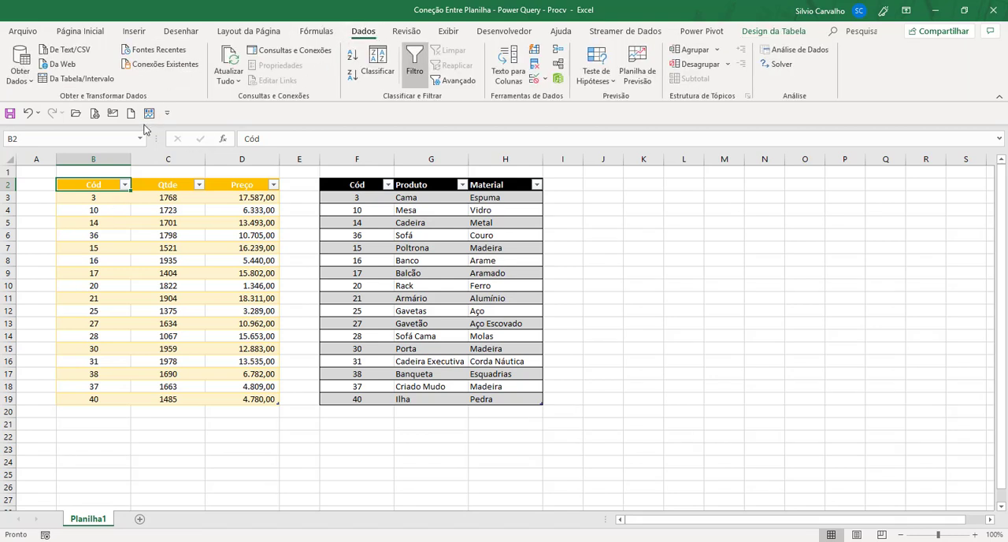
pyautogui.click(93, 80)
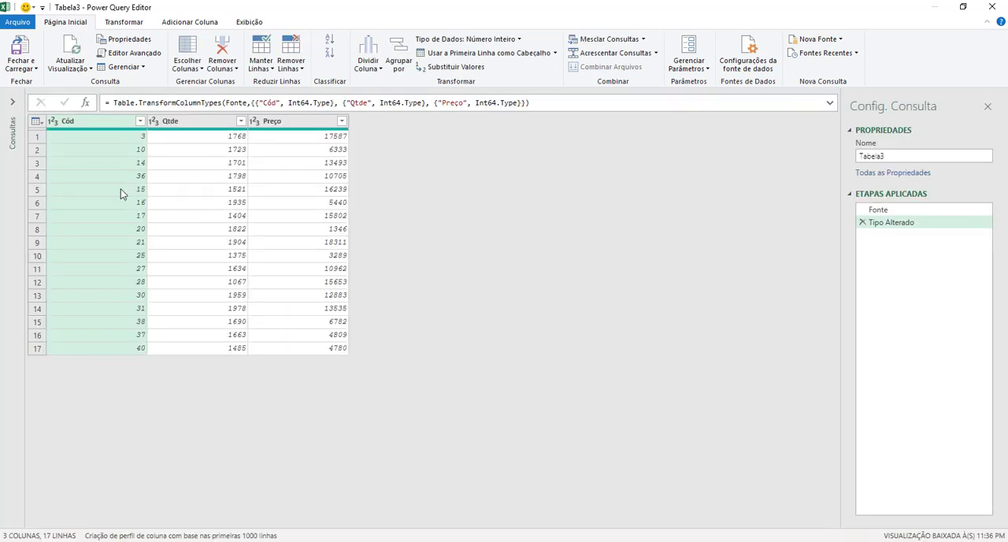
pyautogui.click(898, 155)
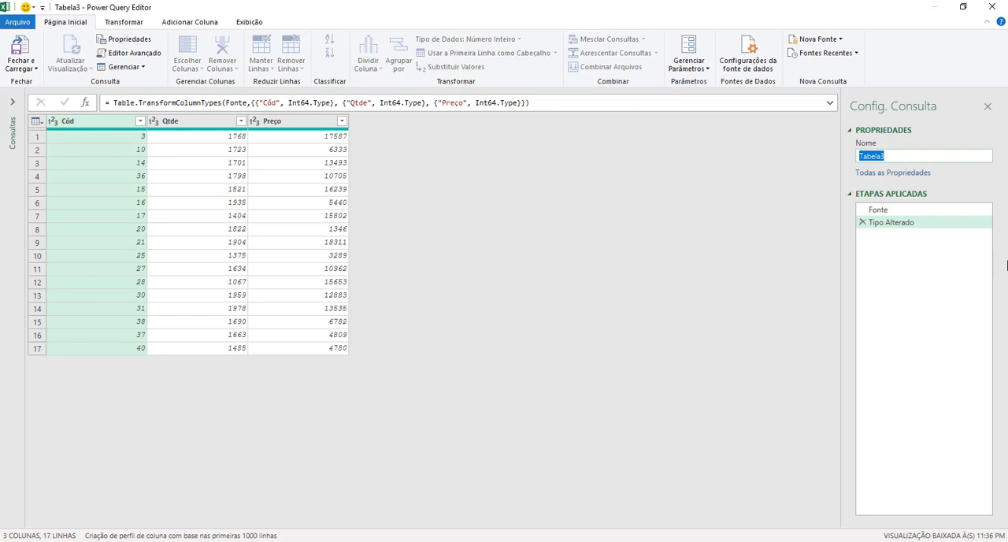
pyautogui.write('Estoque')
pyautogui.press('Return')
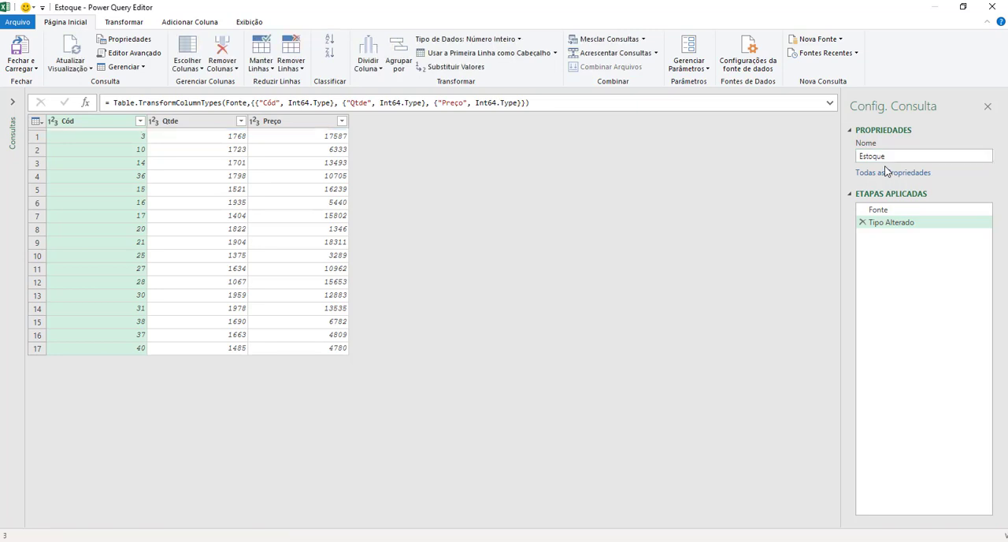
# Close and load the Estoque query as a connection only, and look through its data preview.
pyautogui.click(36, 70)
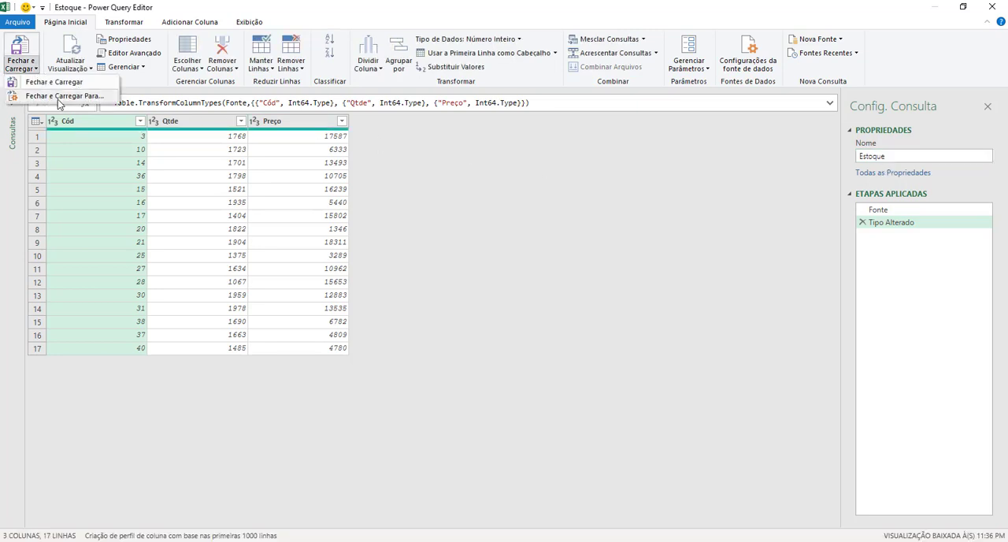
pyautogui.click(64, 96)
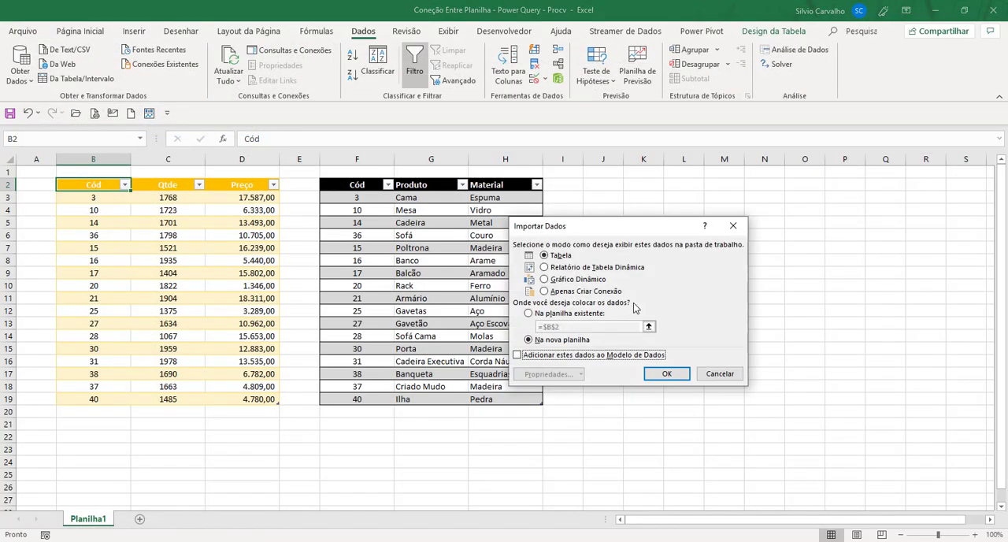
pyautogui.click(567, 293)
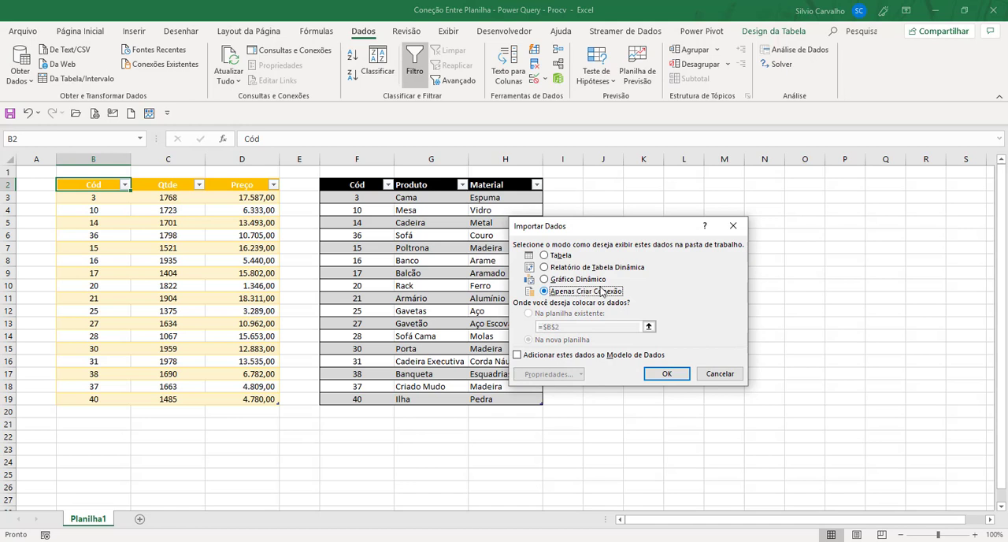
pyautogui.click(666, 373)
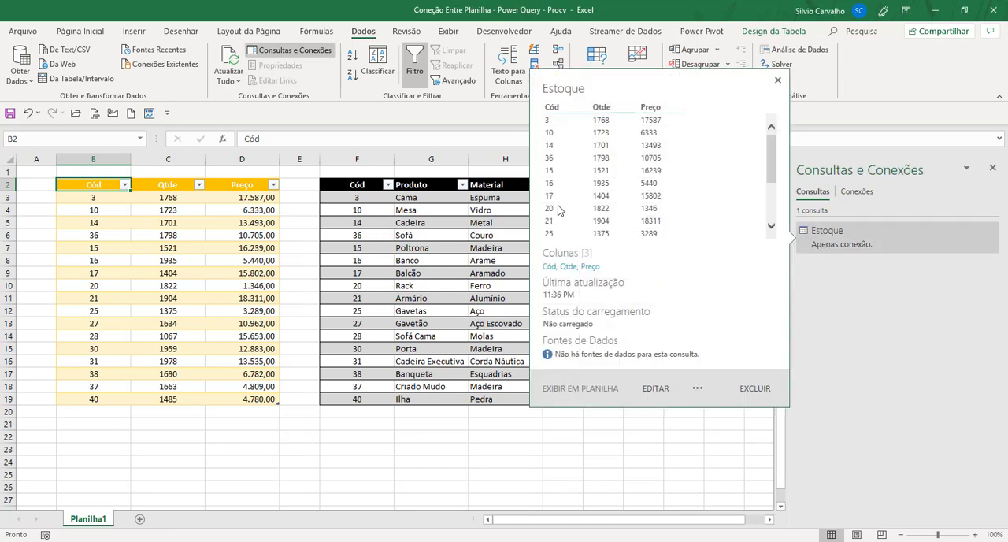
pyautogui.moveTo(770, 227)
pyautogui.scroll(-1, 642, 187)
pyautogui.scroll(2, 642, 187)
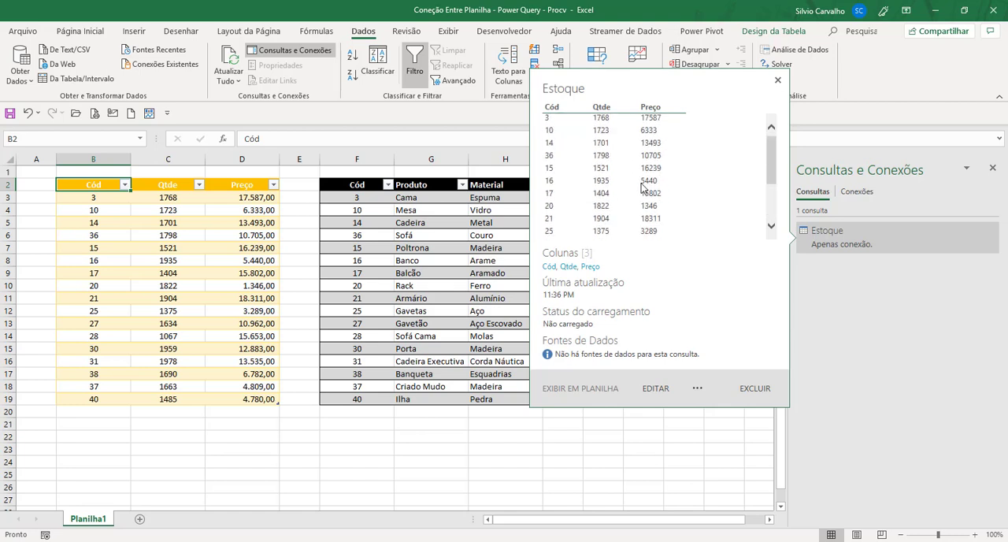
# Create a Power Query query from the product/material table and name it Nomes.
pyautogui.click(353, 184)
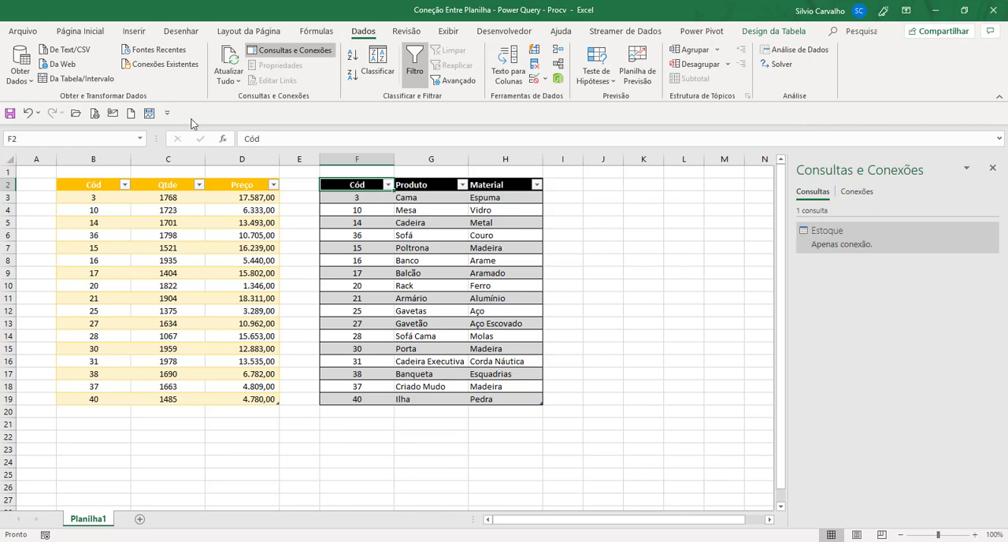
pyautogui.click(70, 82)
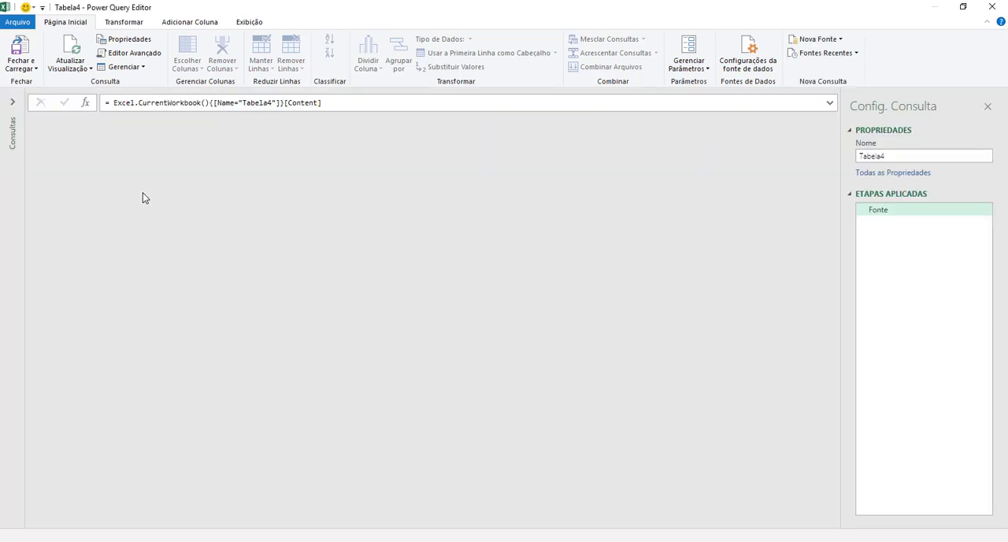
pyautogui.click(902, 157)
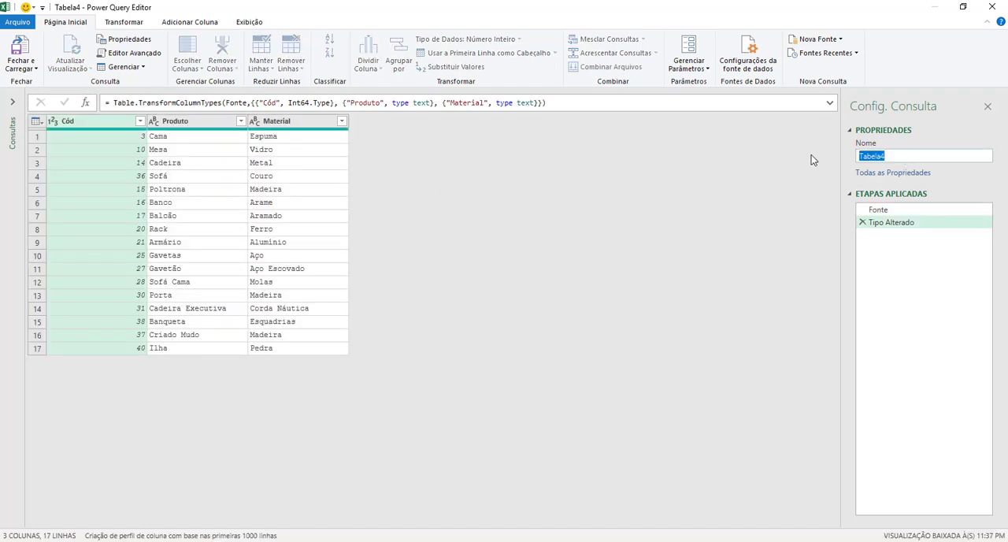
pyautogui.write('Nomes')
pyautogui.press('Return')
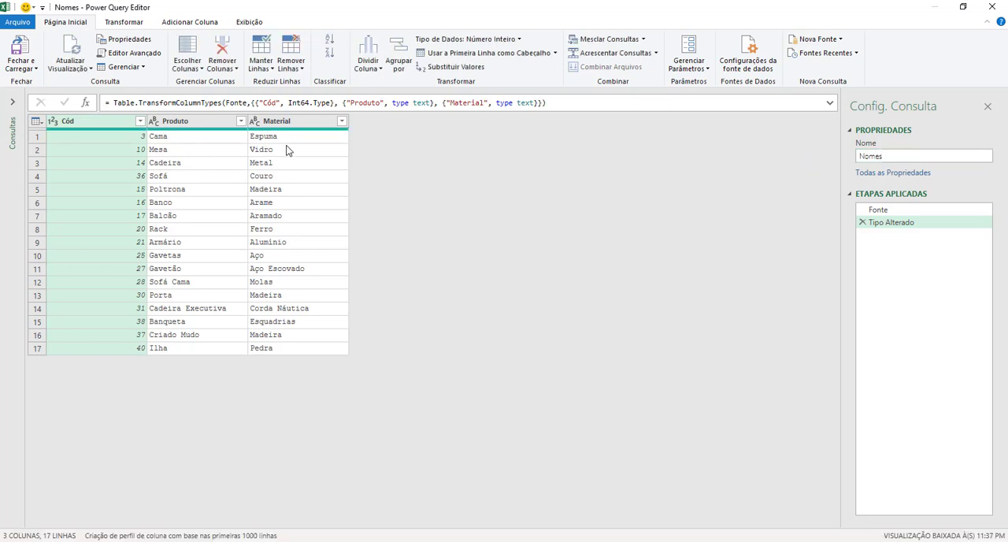
# Close and load the Nomes query as a connection only.
pyautogui.click(35, 70)
pyautogui.click(43, 96)
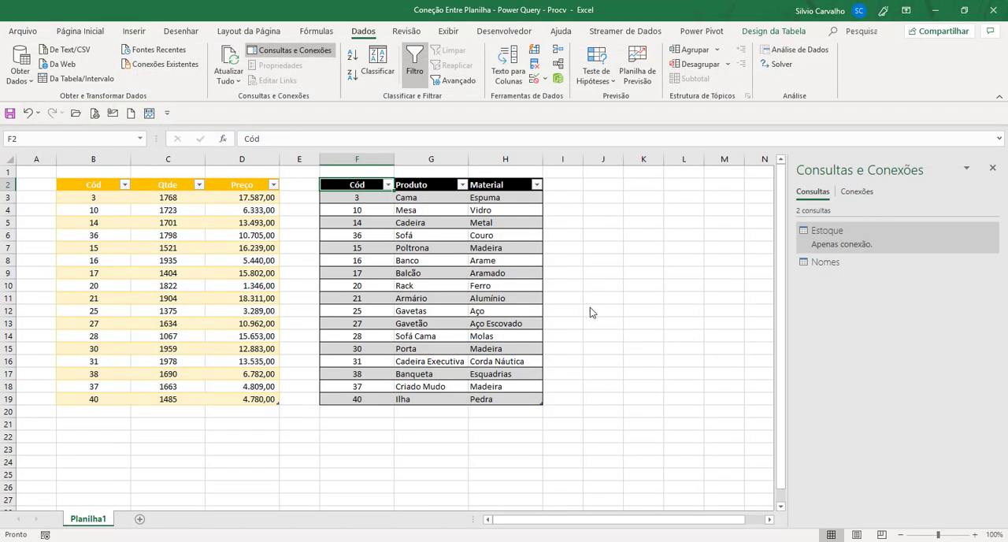
pyautogui.click(553, 290)
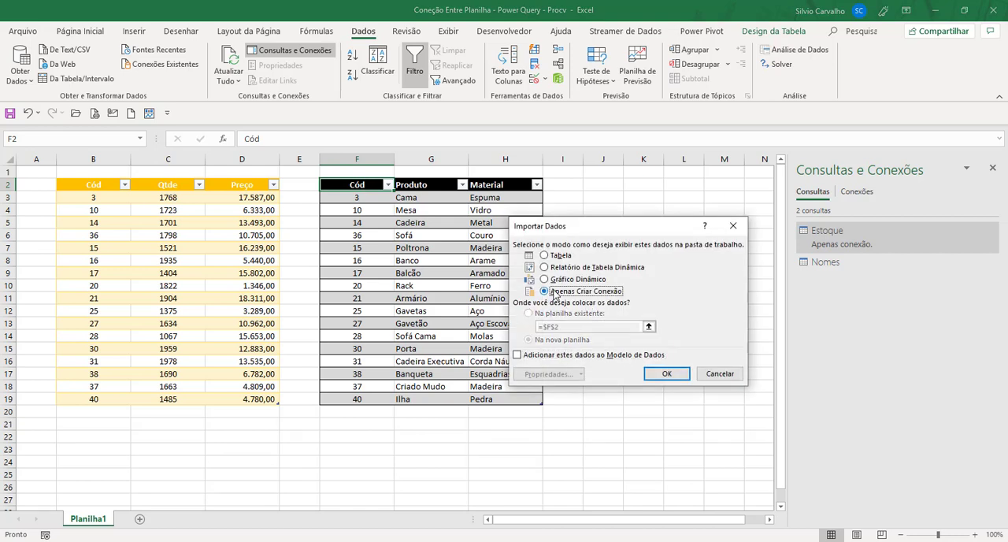
pyautogui.click(667, 373)
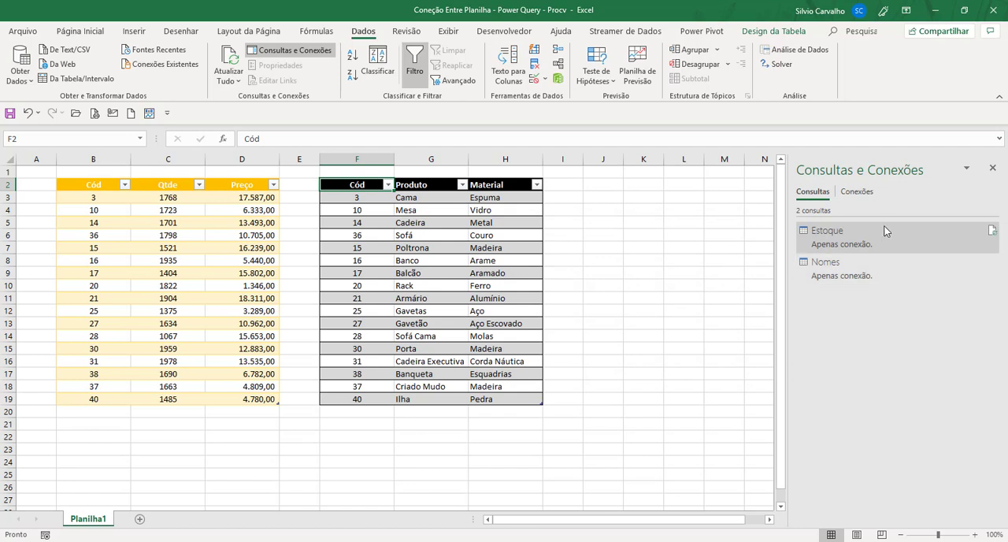
pyautogui.click(863, 291)
pyautogui.click(861, 275)
pyautogui.click(863, 238)
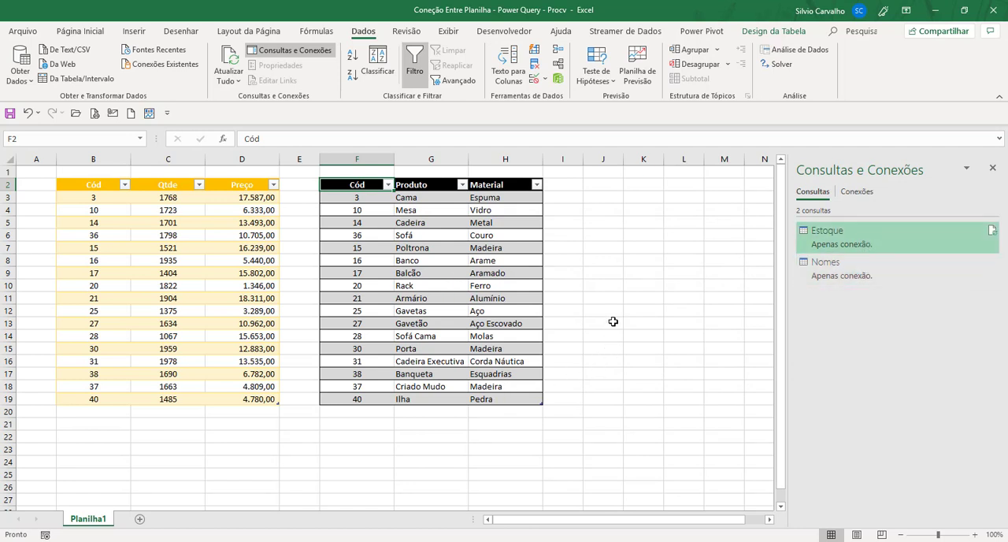
# Start a query merge with Estoque as the first table and Nomes as the second.
pyautogui.click(32, 84)
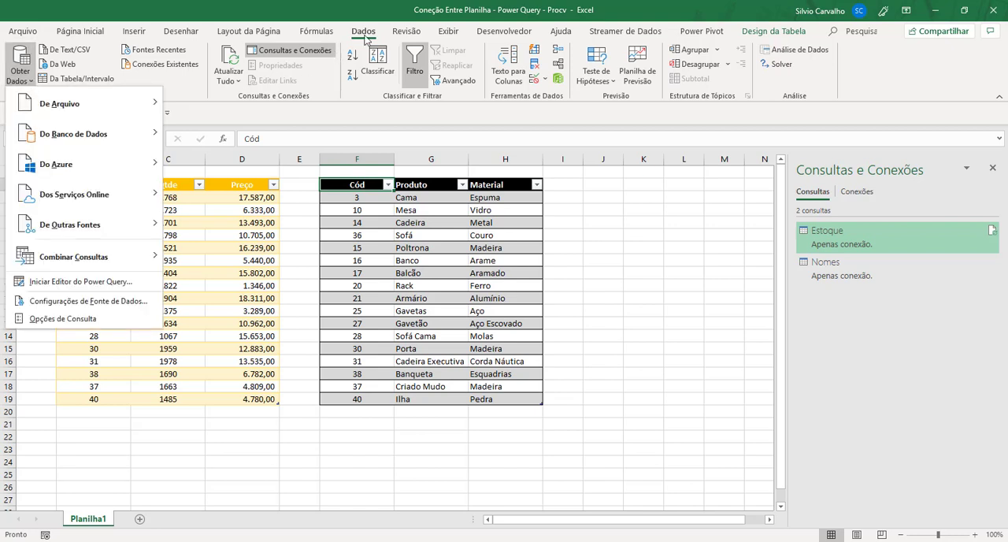
pyautogui.moveTo(61, 264)
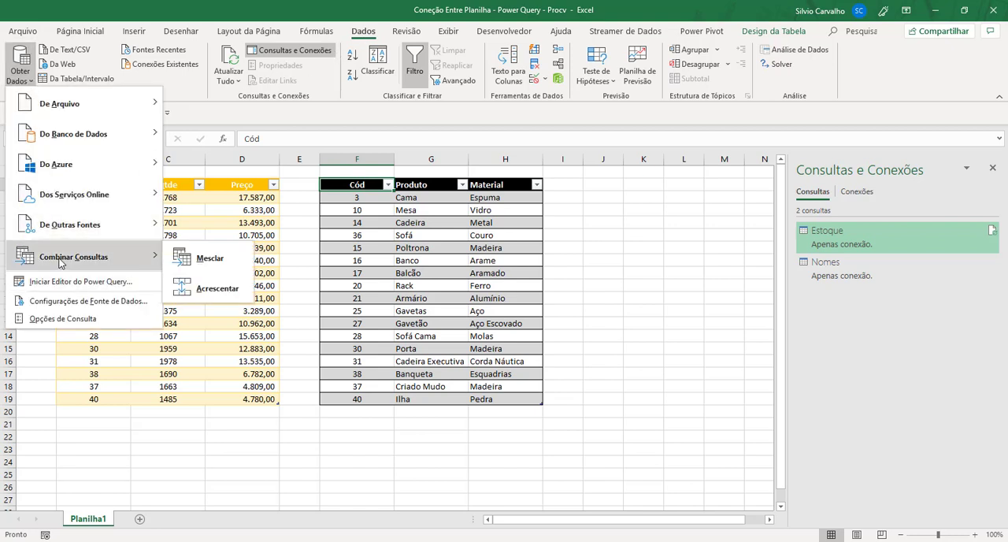
pyautogui.click(199, 258)
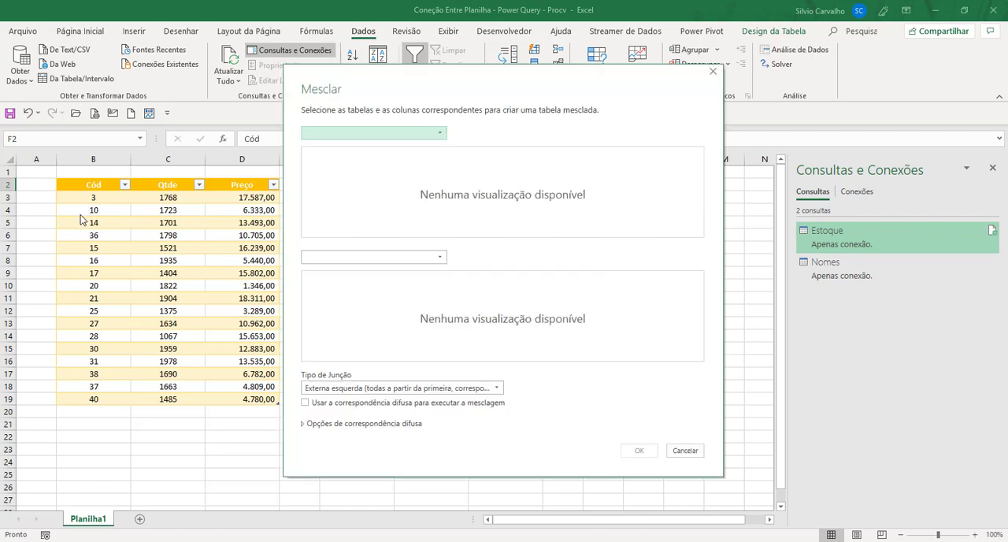
pyautogui.moveTo(340, 82); pyautogui.dragTo(488, 104)
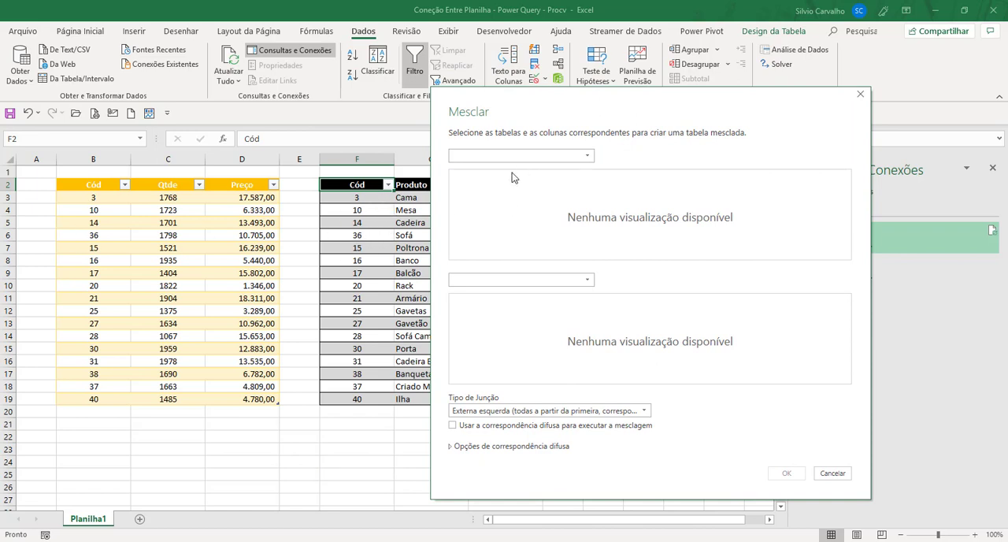
pyautogui.moveTo(495, 124); pyautogui.dragTo(620, 142)
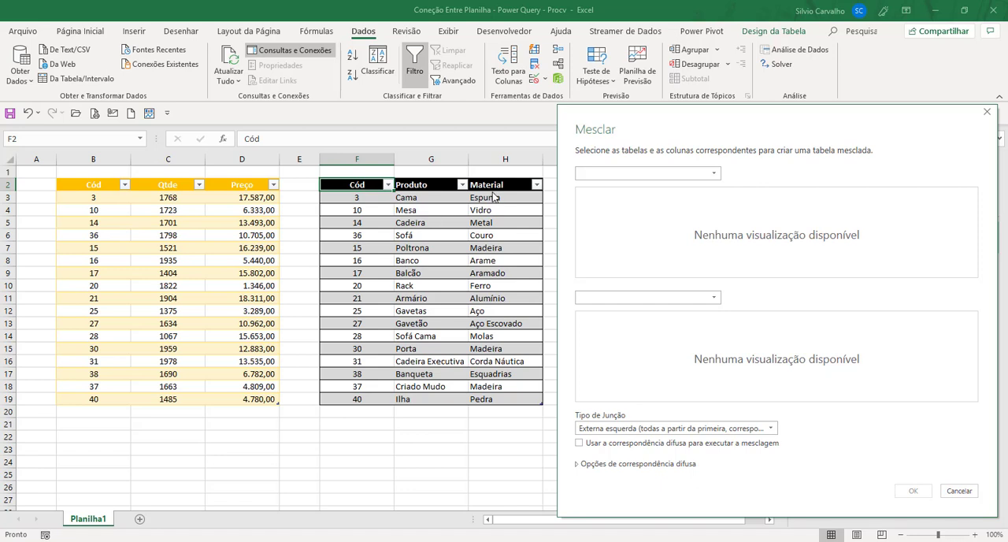
pyautogui.click(604, 173)
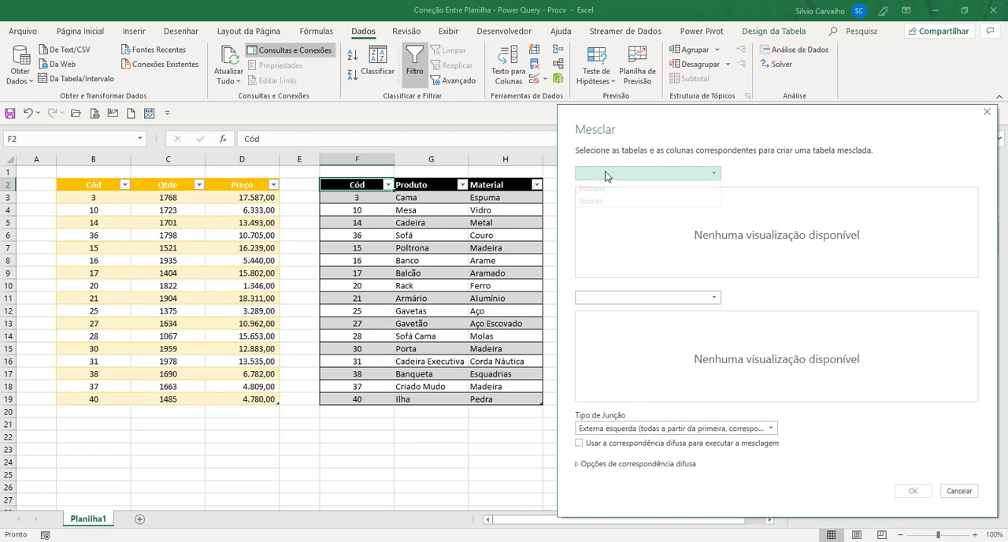
pyautogui.click(603, 192)
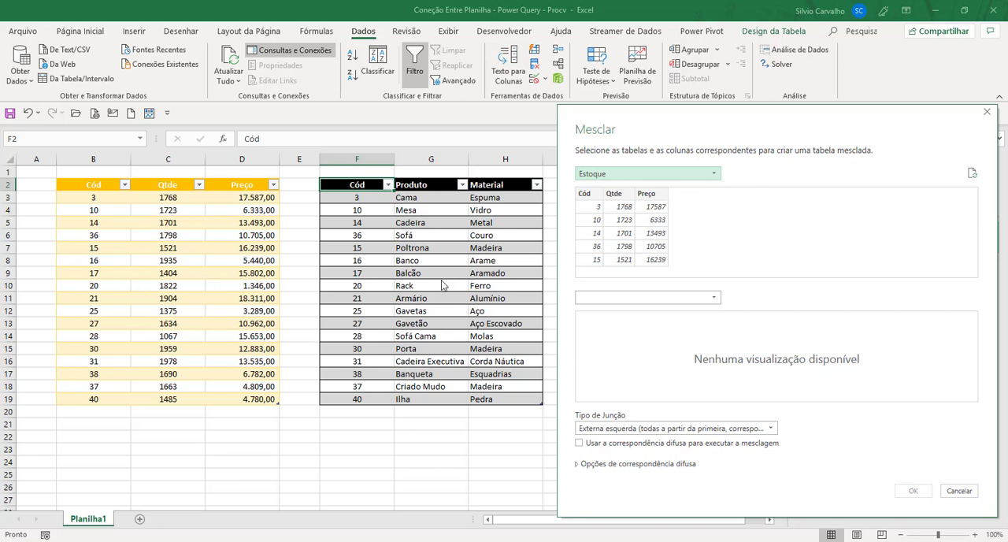
pyautogui.click(597, 297)
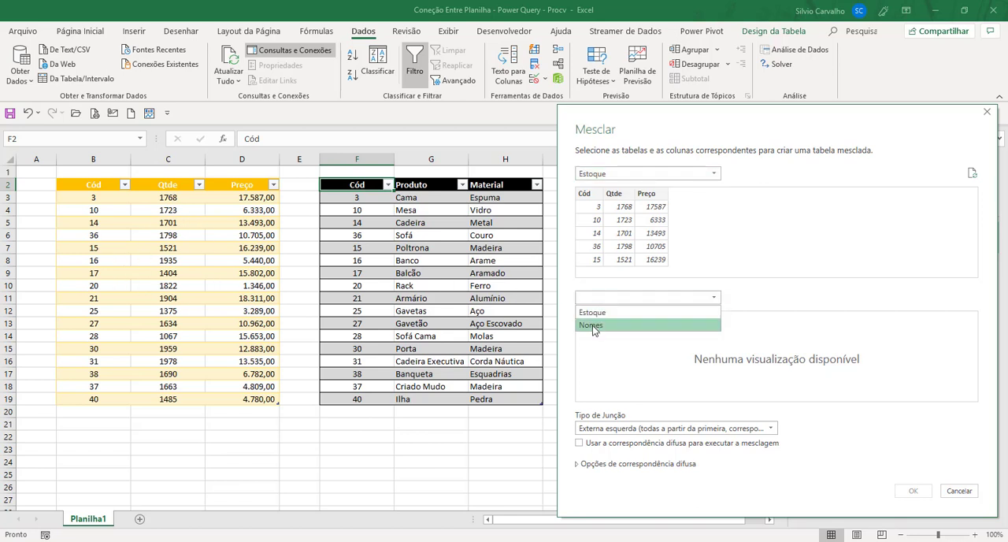
pyautogui.click(592, 325)
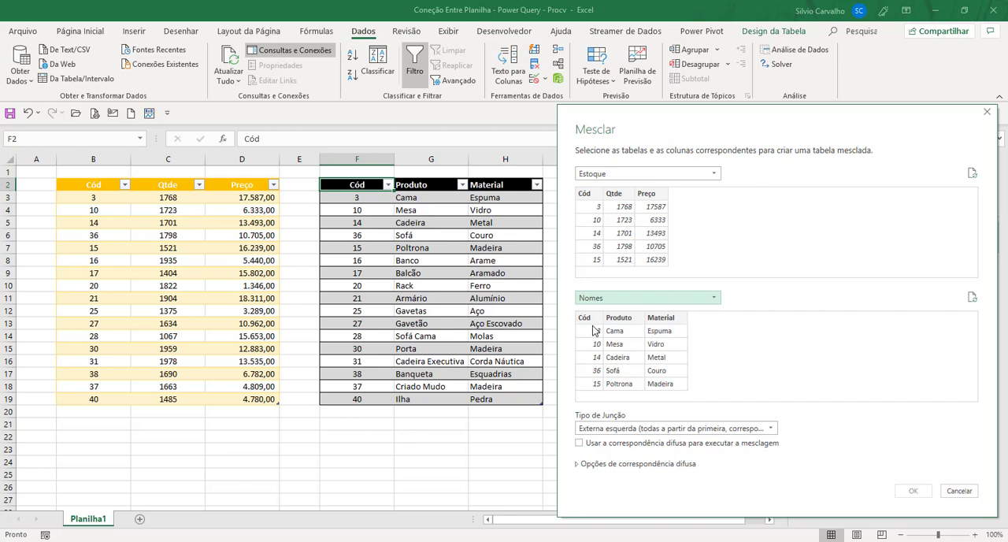
# Match the Estoque and Nomes tables on their Cód columns and create the merged query with a left outer join.
pyautogui.click(588, 196)
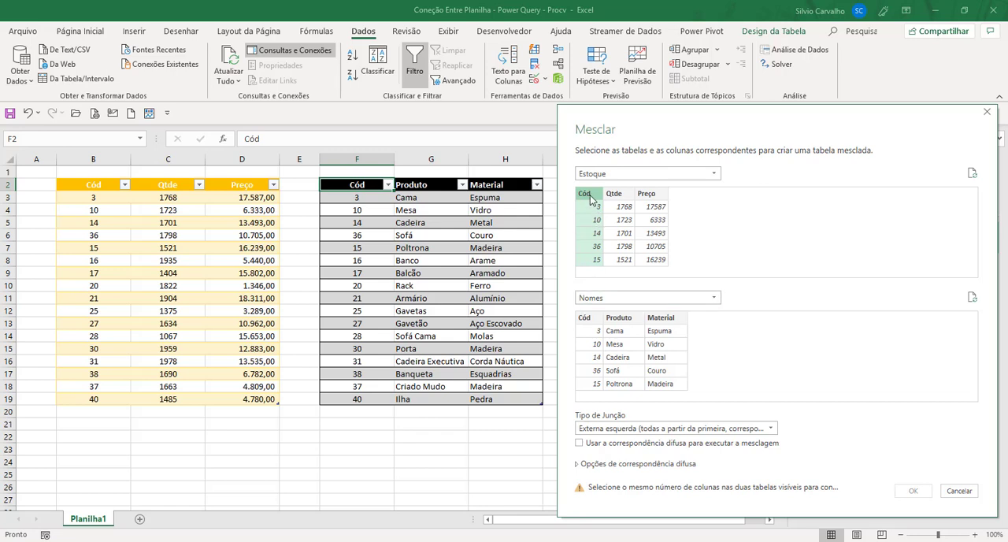
pyautogui.click(583, 319)
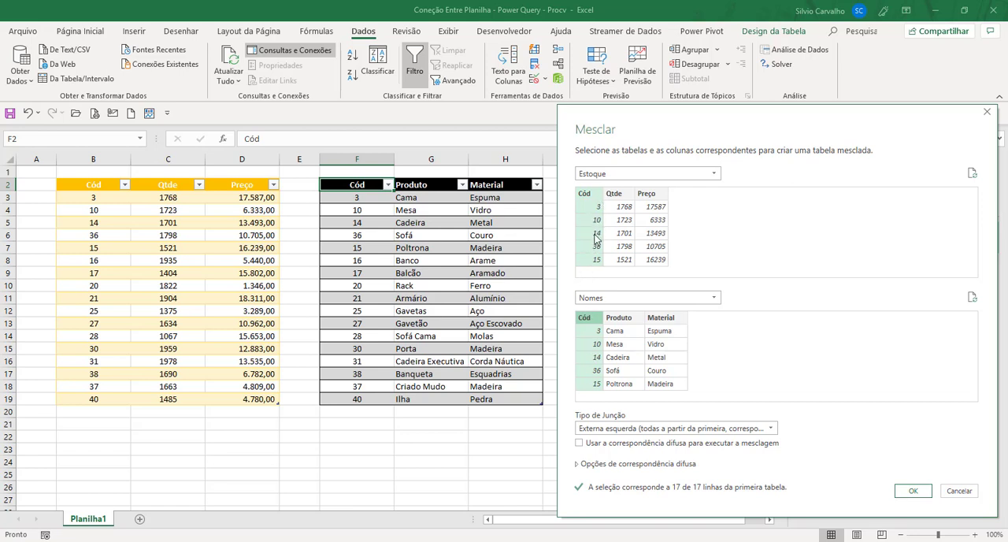
pyautogui.click(915, 491)
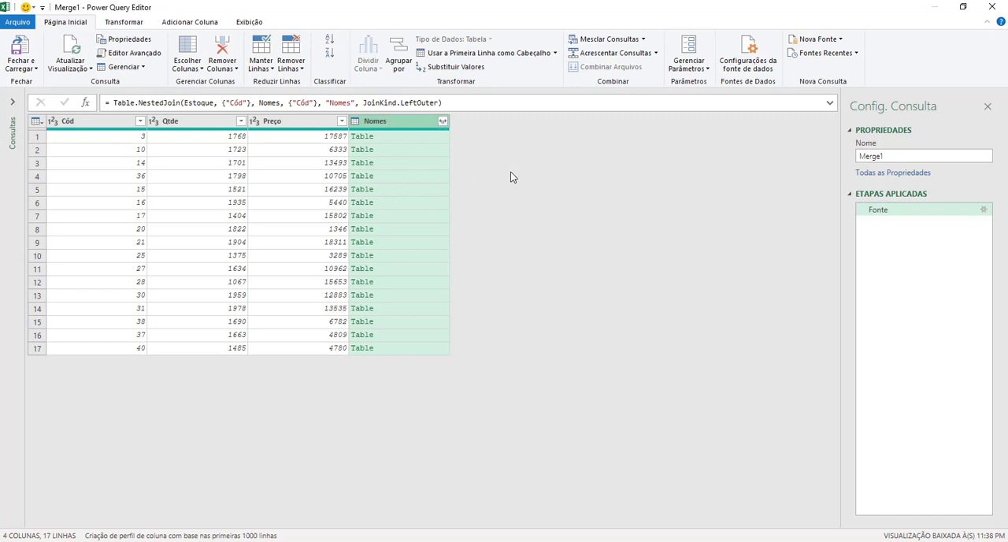
# Expand the Nomes column of the merged query to only the Produto and Material fields, leaving out Cód.
pyautogui.click(442, 121)
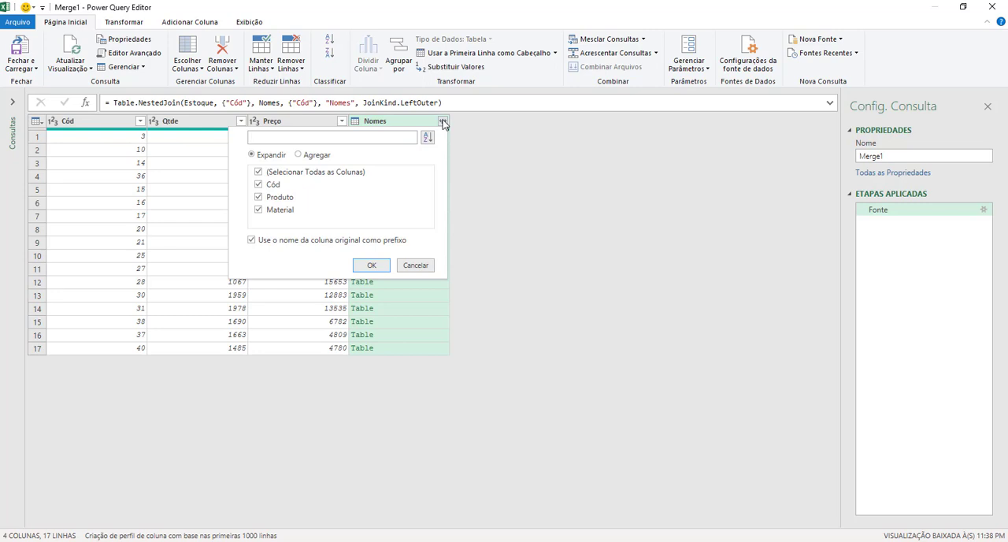
pyautogui.click(259, 185)
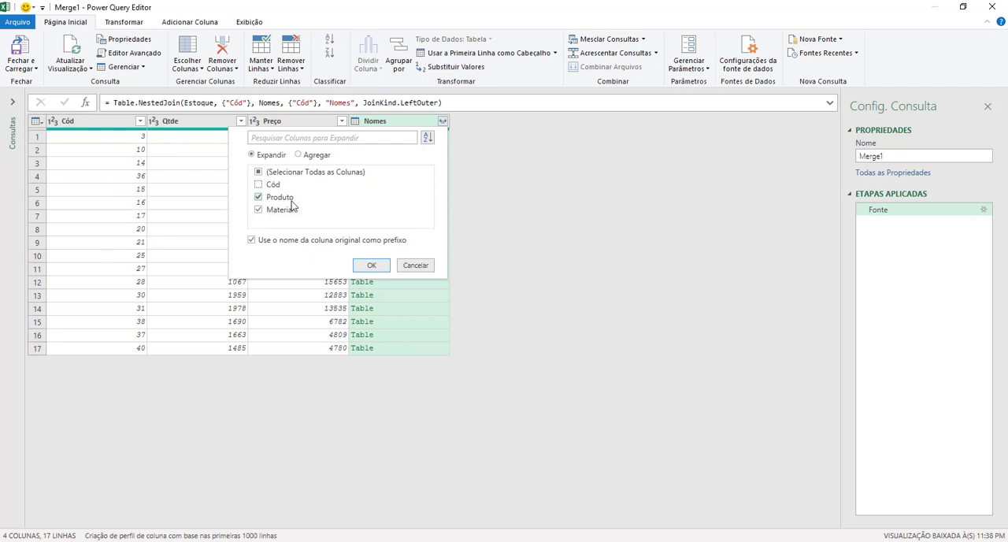
pyautogui.click(373, 266)
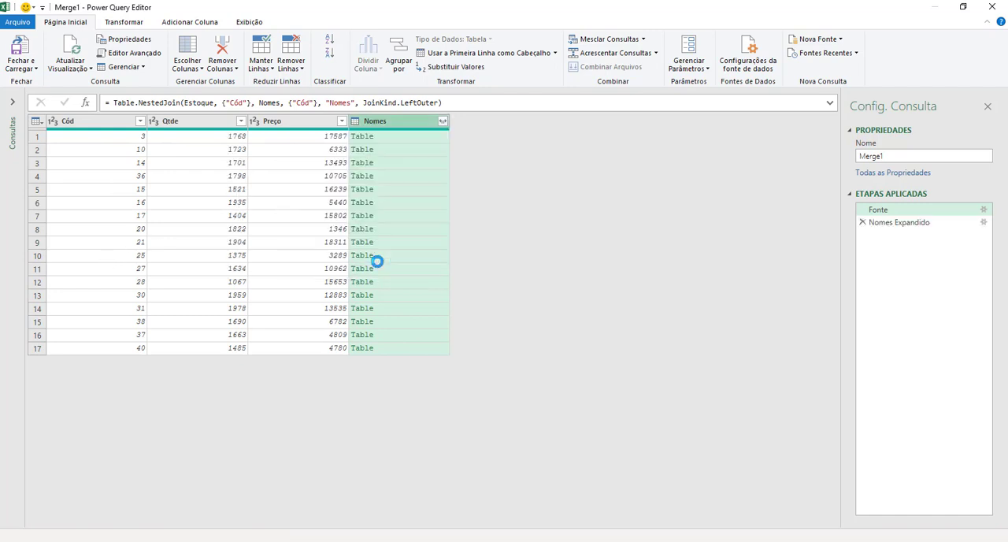
# Move the Nomes.Produto column between Cód and Qtde.
pyautogui.click(307, 216)
pyautogui.click(398, 216)
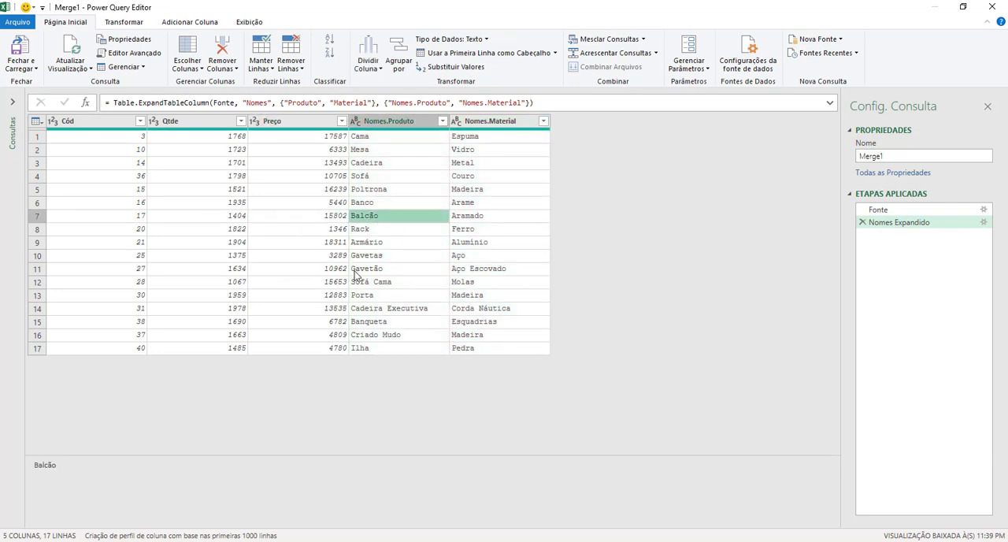
pyautogui.click(355, 269)
pyautogui.click(296, 266)
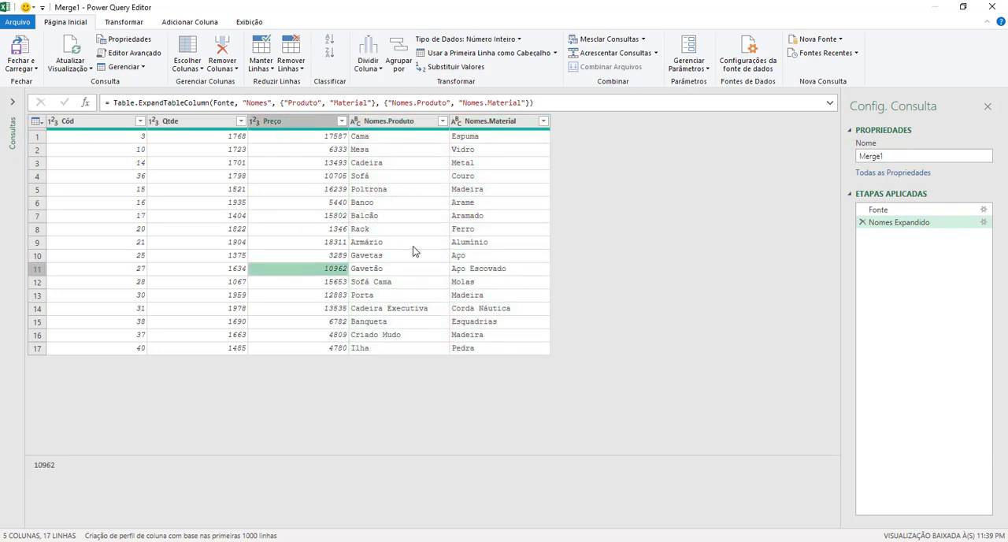
pyautogui.moveTo(400, 122); pyautogui.dragTo(189, 157)
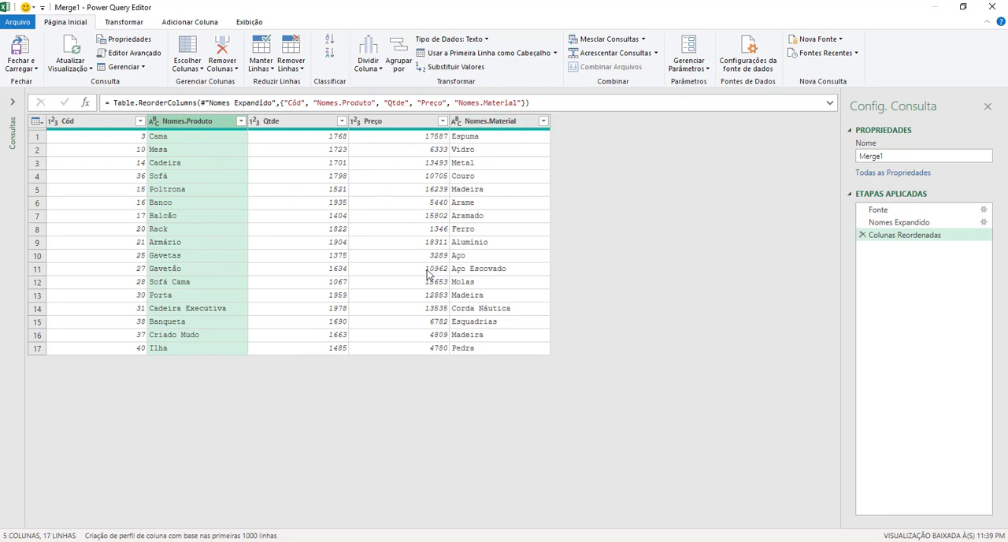
# Load the merged query as a table on the existing worksheet at cell J2 and close the queries pane.
pyautogui.click(36, 69)
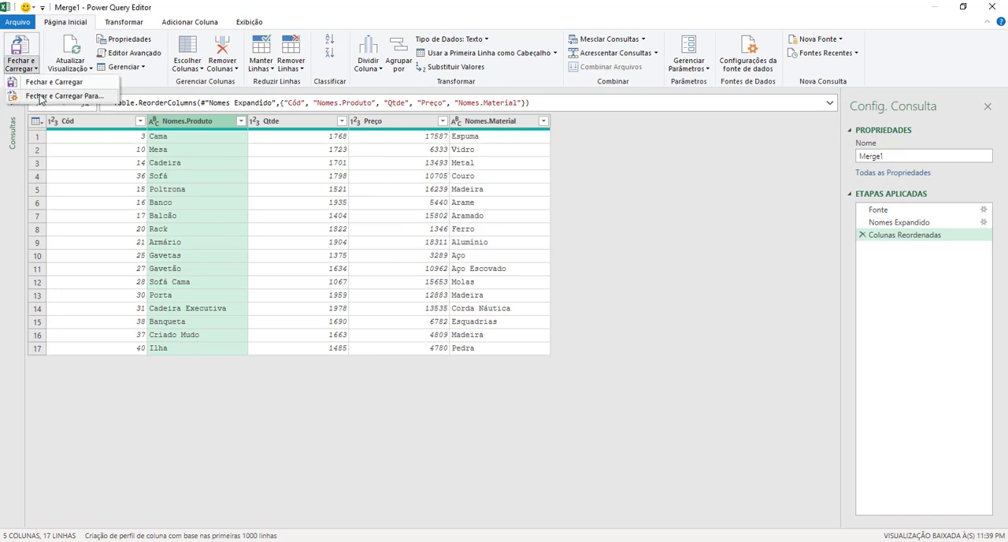
pyautogui.click(49, 96)
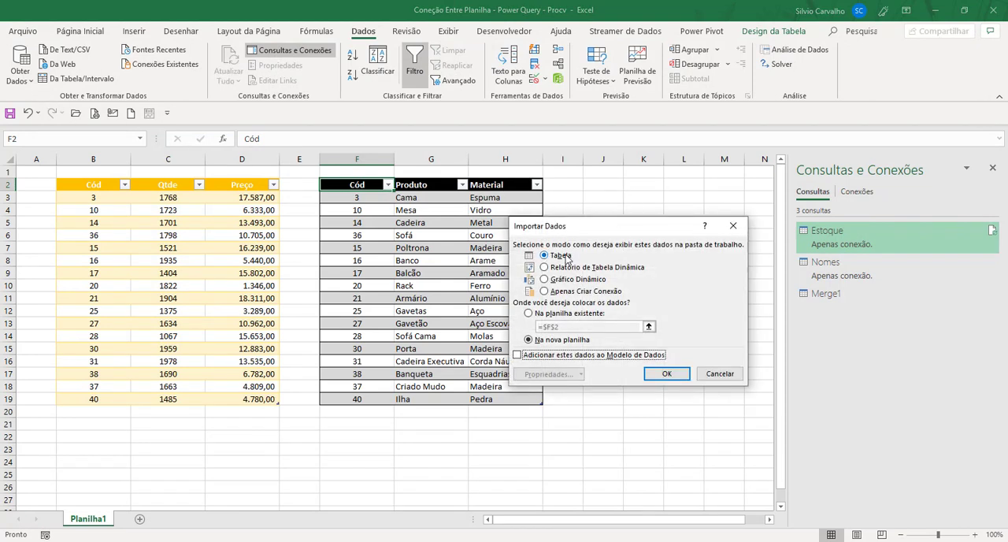
pyautogui.click(553, 313)
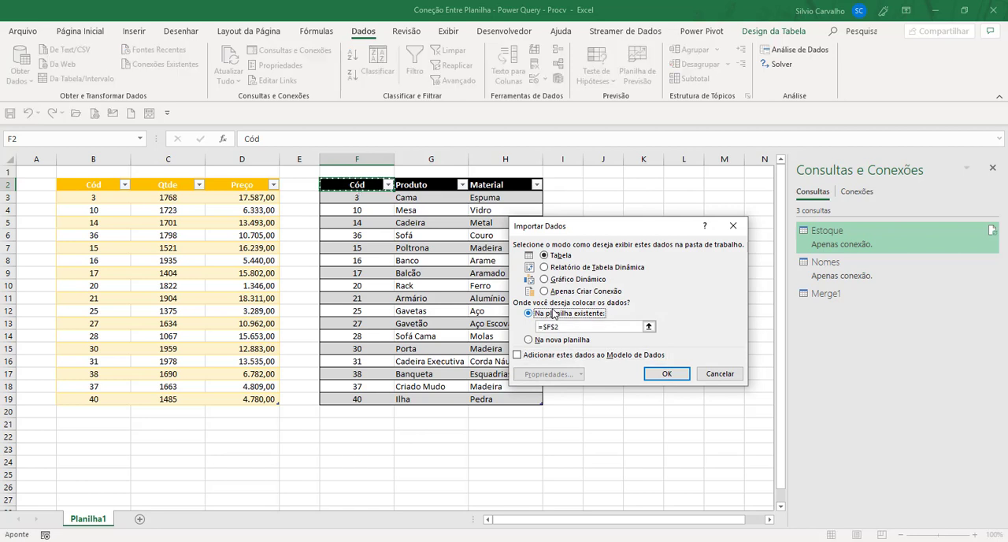
pyautogui.click(611, 186)
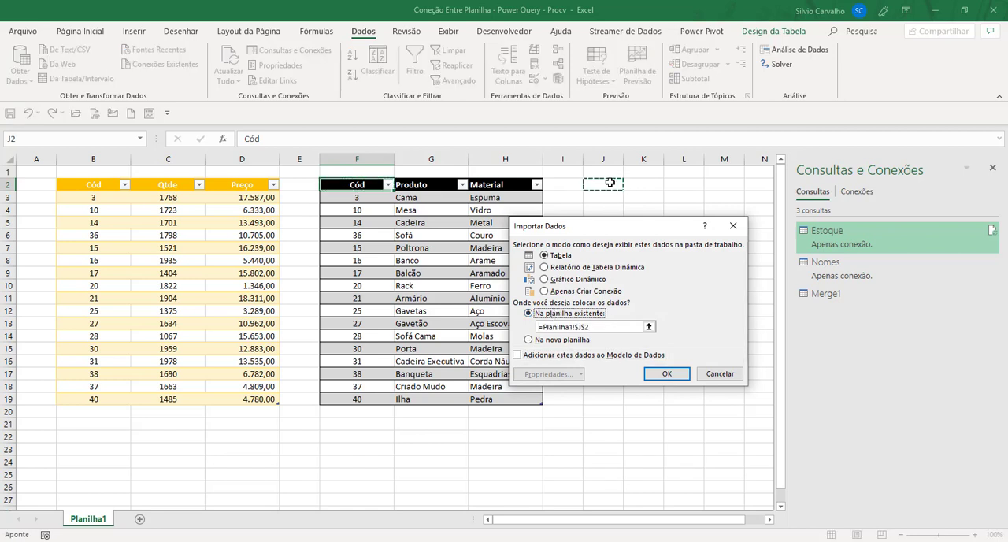
pyautogui.click(661, 374)
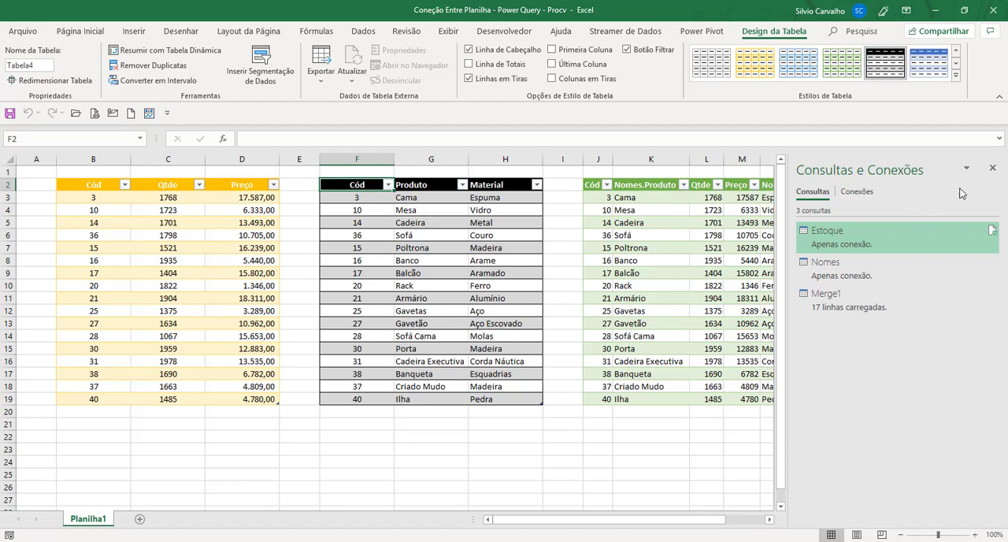
pyautogui.click(992, 168)
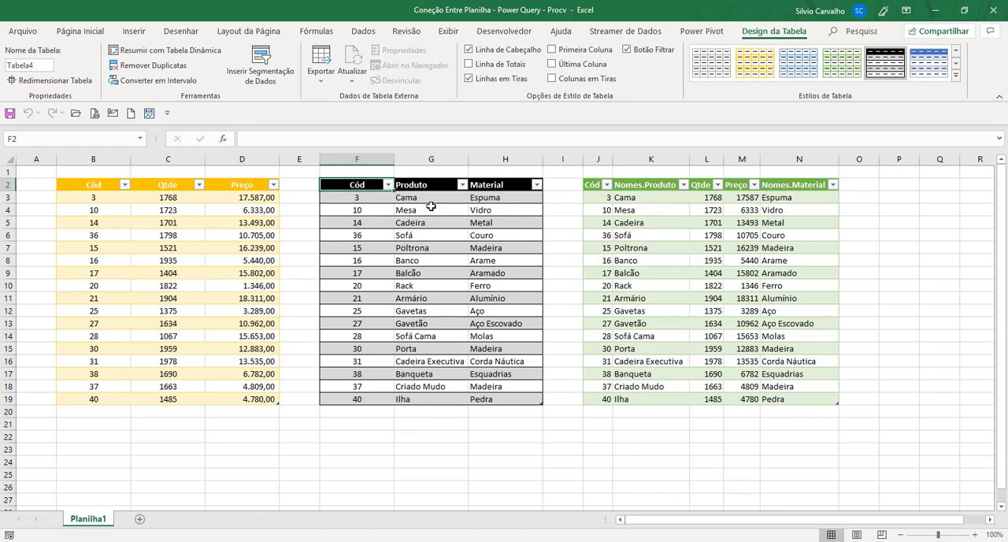
pyautogui.click(628, 184)
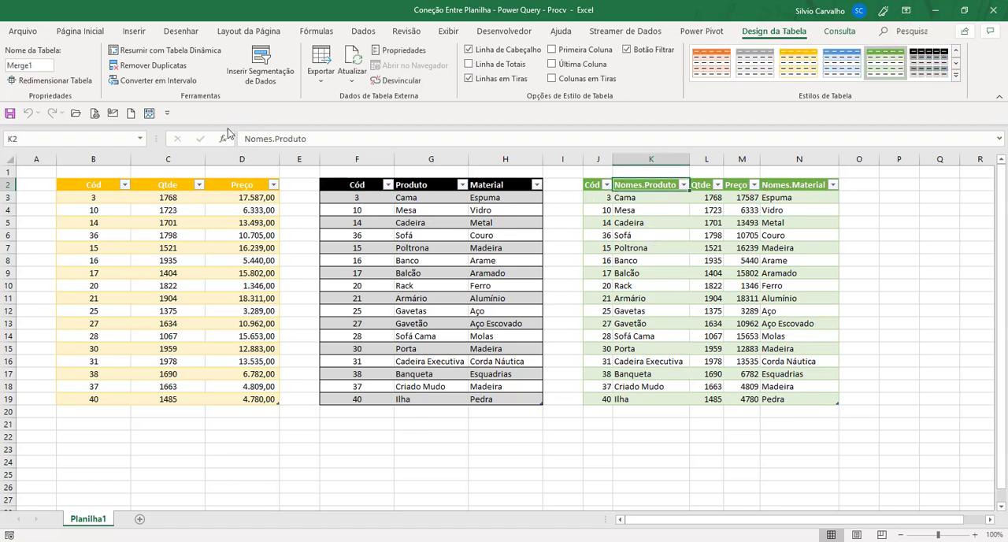
pyautogui.click(363, 30)
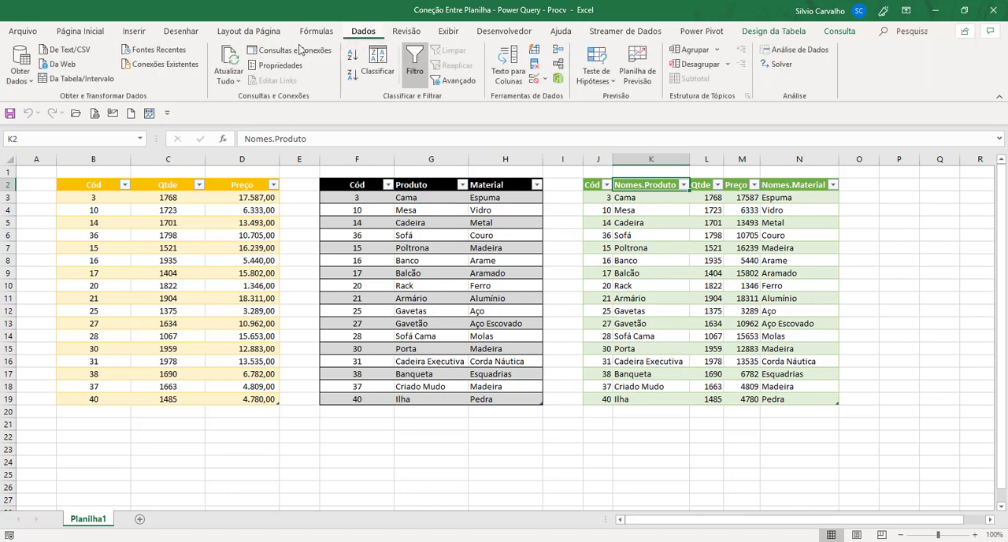
pyautogui.click(21, 65)
pyautogui.moveTo(92, 262)
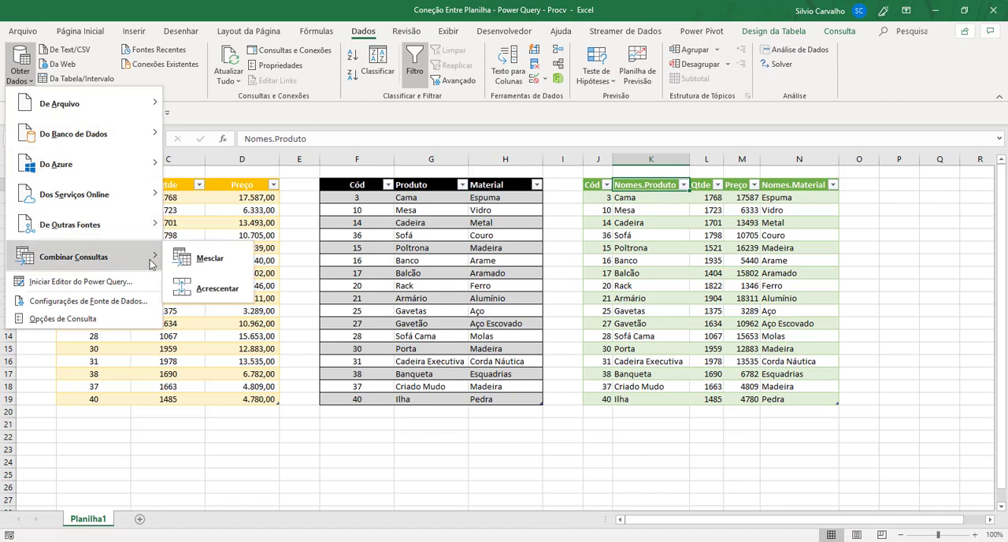
pyautogui.click(191, 258)
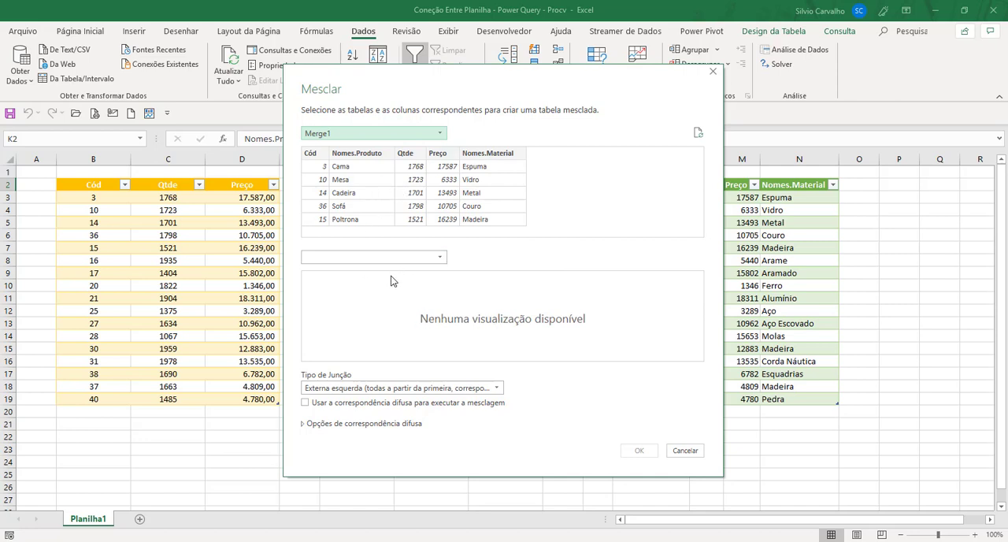
pyautogui.click(685, 450)
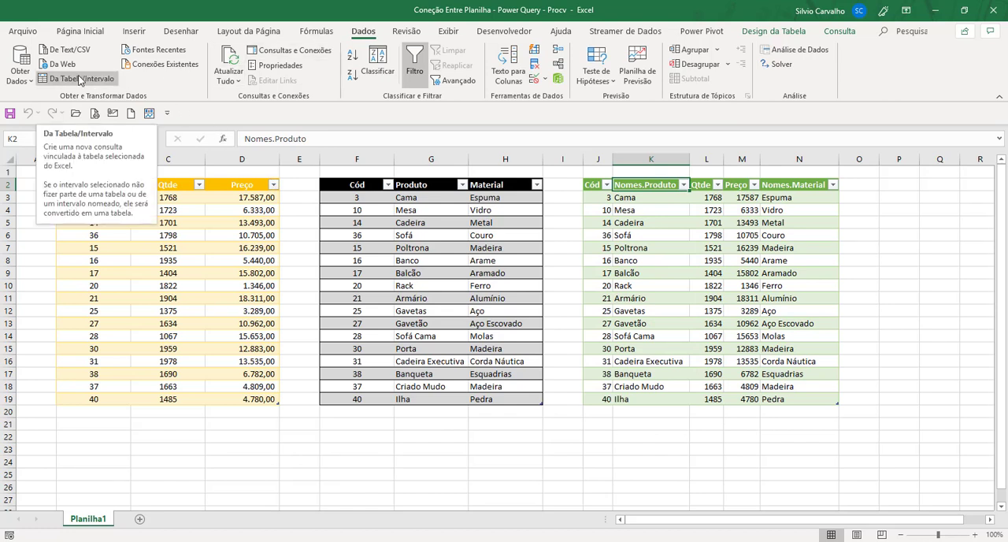
# Rename the Nomes.Produto header of the merged table to Produto.
pyautogui.doubleClick(635, 184)
pyautogui.click(637, 211)
pyautogui.doubleClick(643, 183)
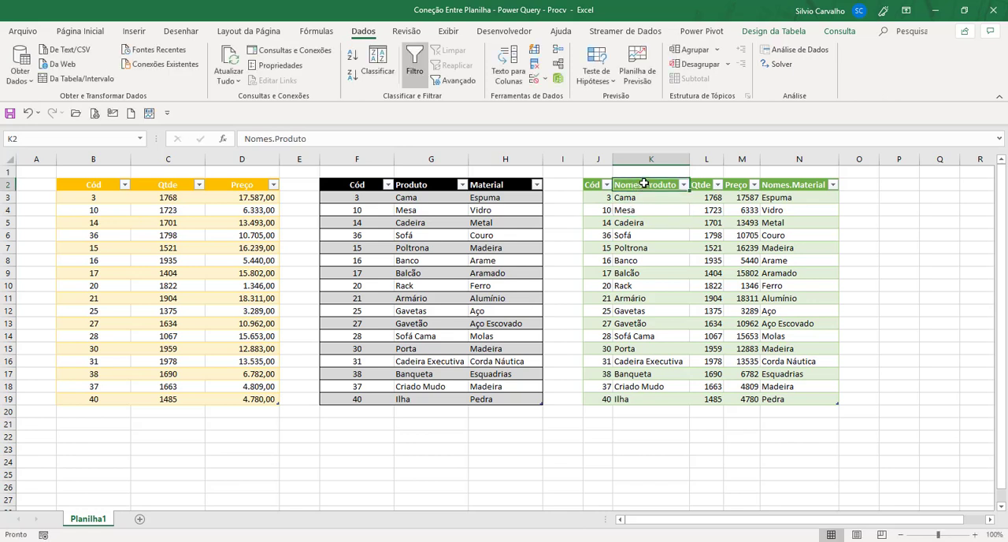
pyautogui.hotkey('shift', 'Home')
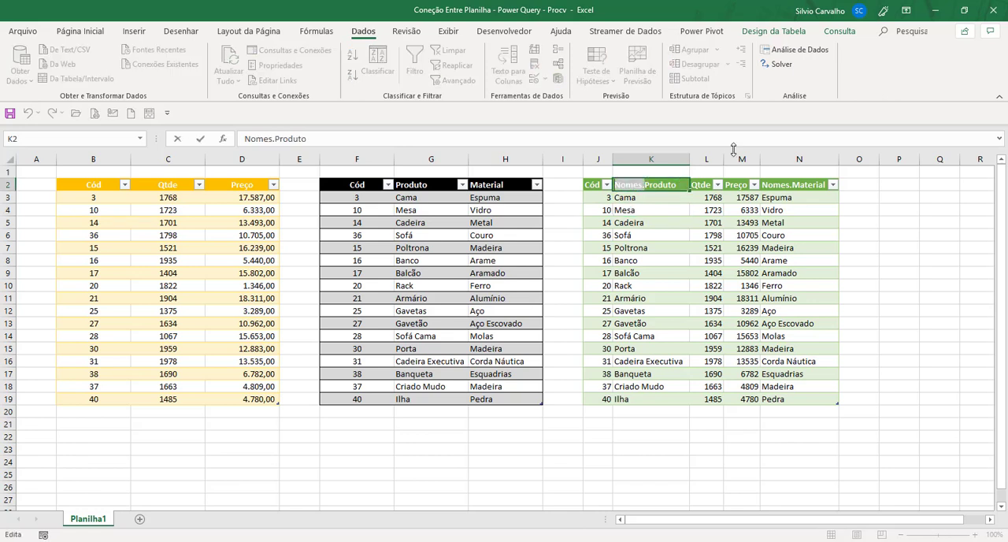
pyautogui.press('BackSpace')
pyautogui.press('Return')
pyautogui.press('Up')
pyautogui.press('Right')
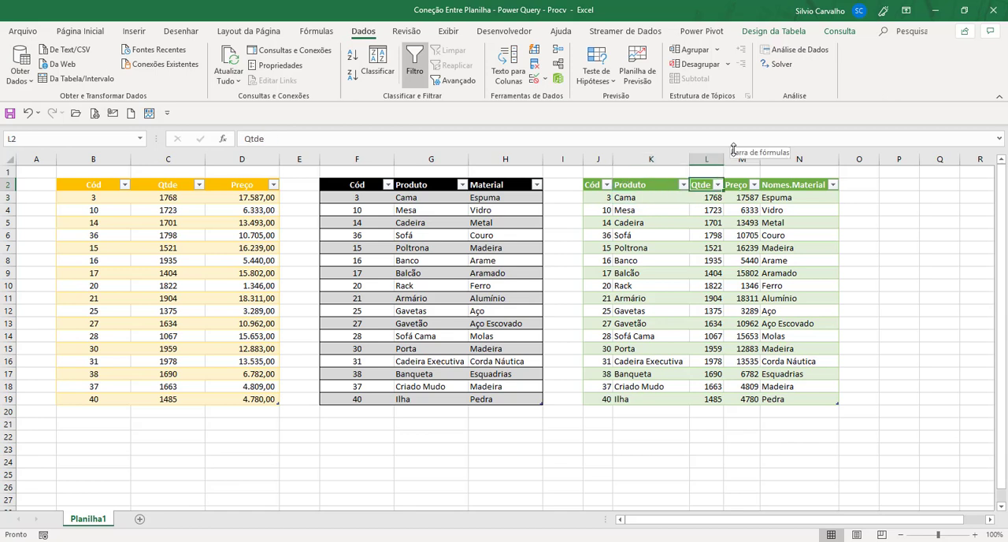
# Rename the Nomes.Material header of the merged table to Material.
pyautogui.press('Right')
pyautogui.press('Right')
pyautogui.press('F2')
pyautogui.press('Home')
pyautogui.hotkey('ctrl', 'shift', 'Right')
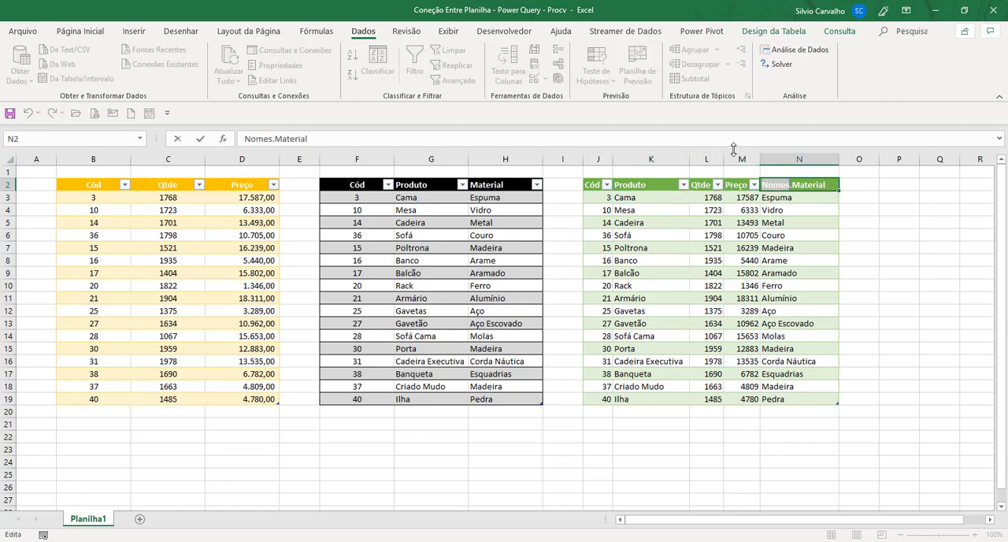
pyautogui.press('BackSpace')
pyautogui.press('Return')
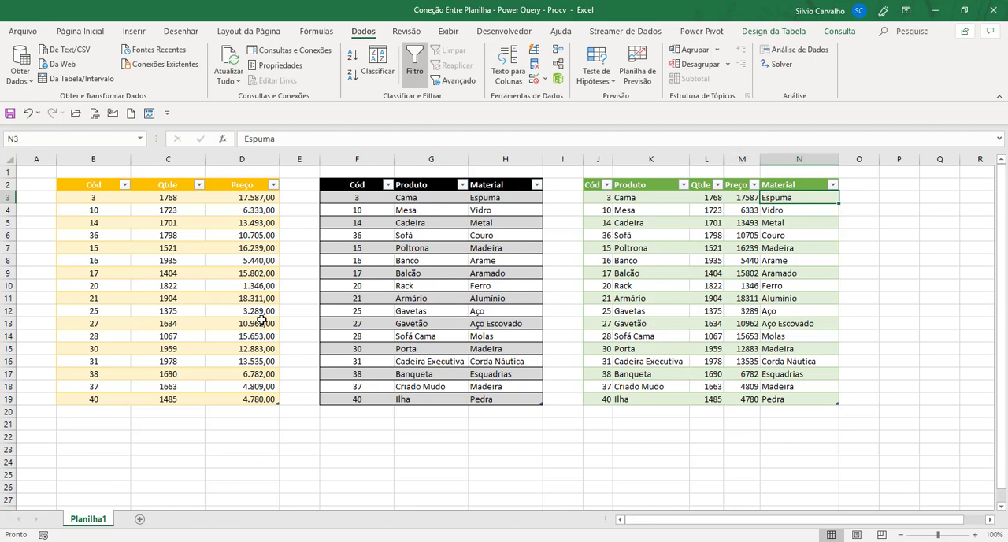
pyautogui.click(651, 272)
pyautogui.click(663, 212)
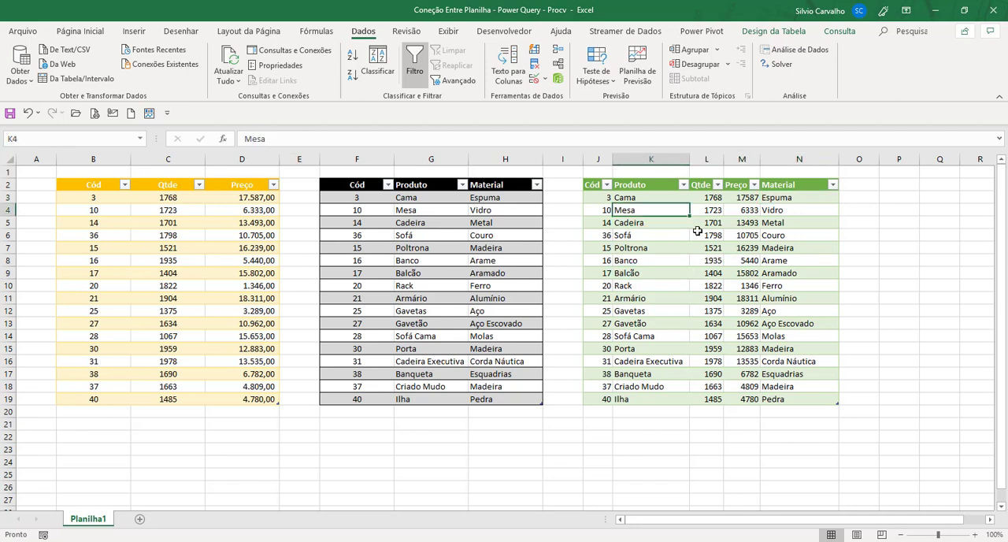
pyautogui.moveTo(717, 237); pyautogui.dragTo(780, 224)
pyautogui.click(777, 222)
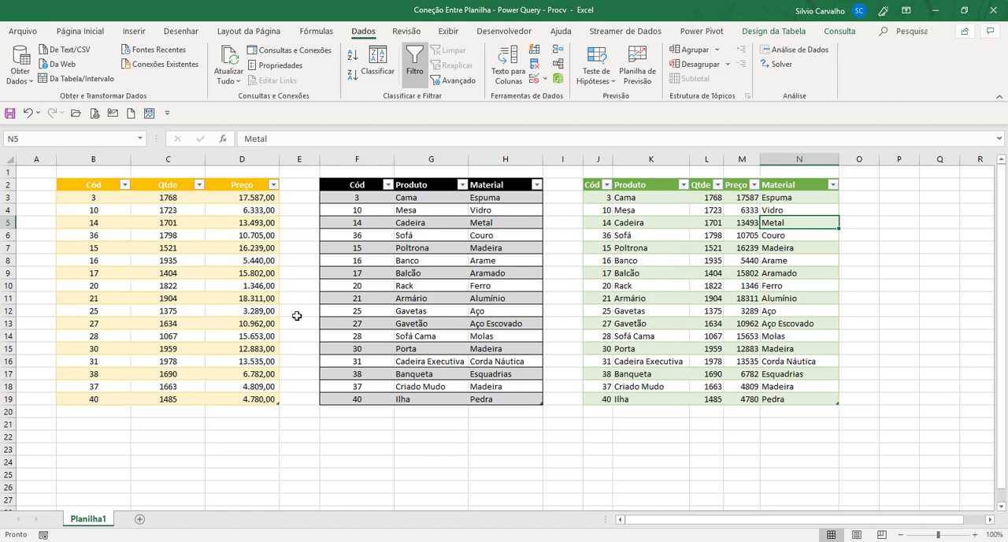
# Change the Cód in cell B17 of the Estoque source table to 50.
pyautogui.click(93, 376)
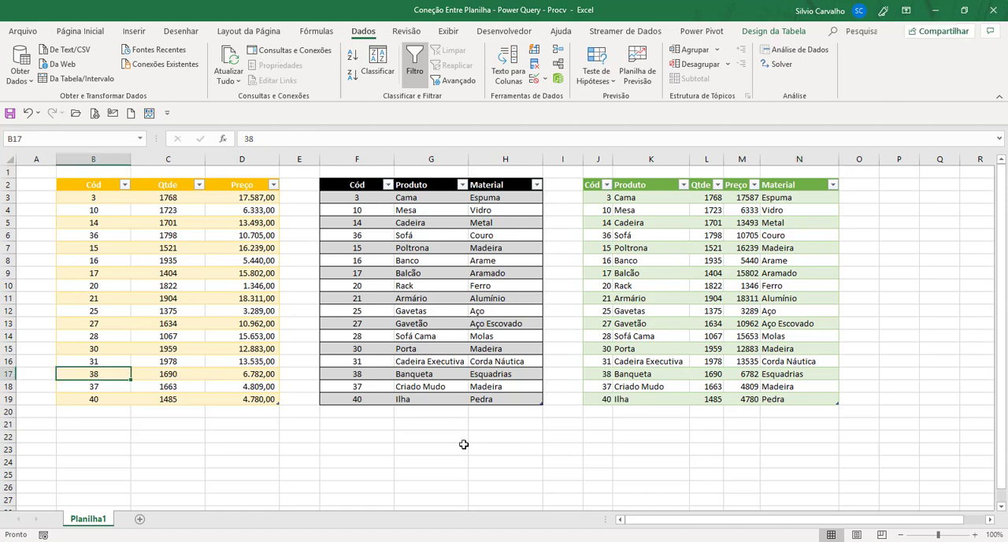
pyautogui.write('5')
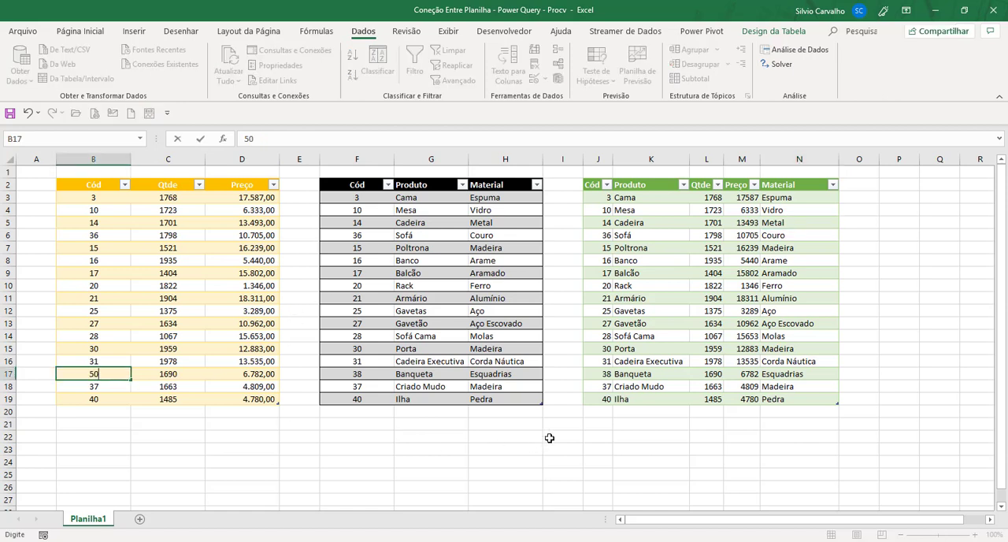
pyautogui.write('0')
pyautogui.press('Return')
# In row 17 of the Nomes source table, set the Cód to 50 and change the product name to Banquetas.
pyautogui.press('Up')
pyautogui.press('Right')
pyautogui.press('Right')
pyautogui.press('Right')
pyautogui.press('Right')
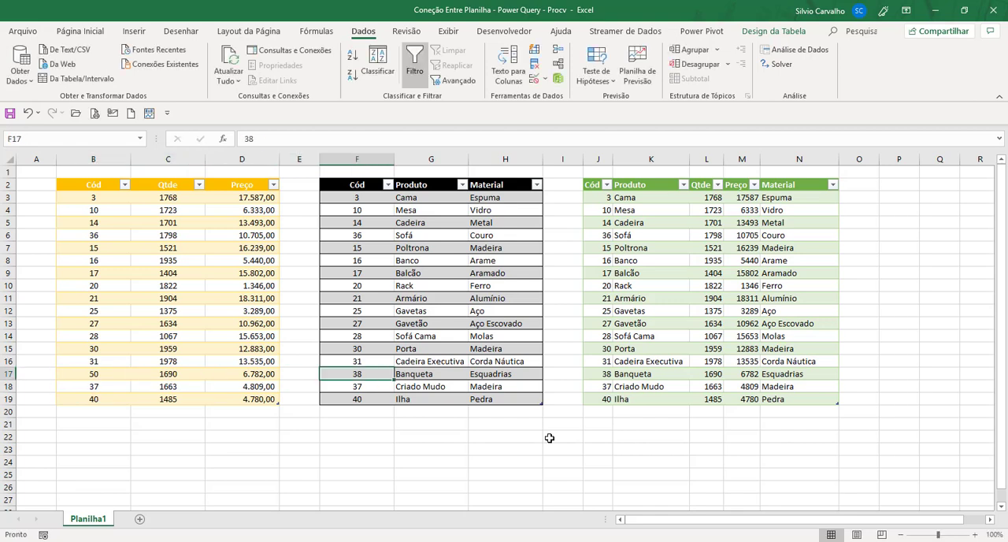
pyautogui.write('5')
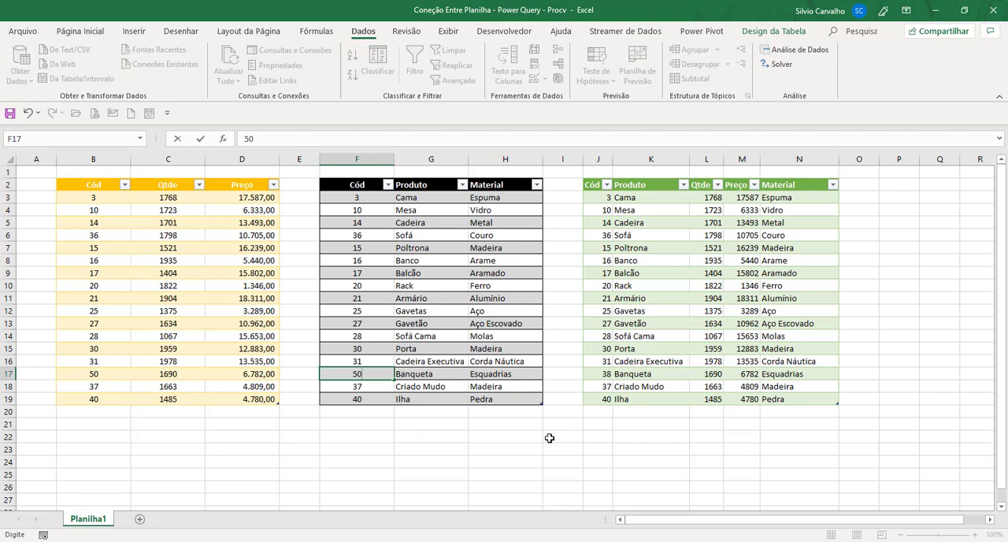
pyautogui.write('0')
pyautogui.press('Tab')
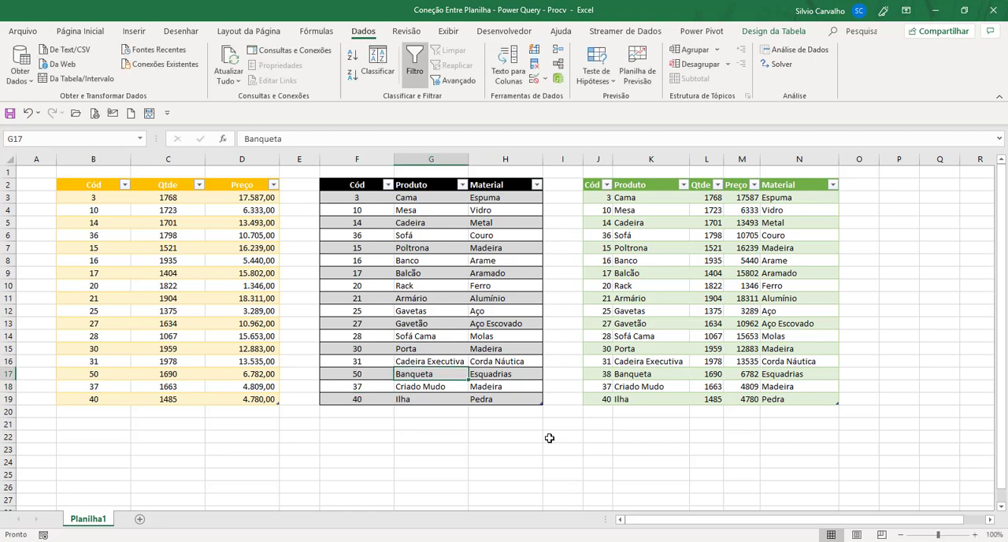
pyautogui.press('F2')
pyautogui.press('Return')
pyautogui.press('Up')
pyautogui.click(603, 375)
pyautogui.click(642, 377)
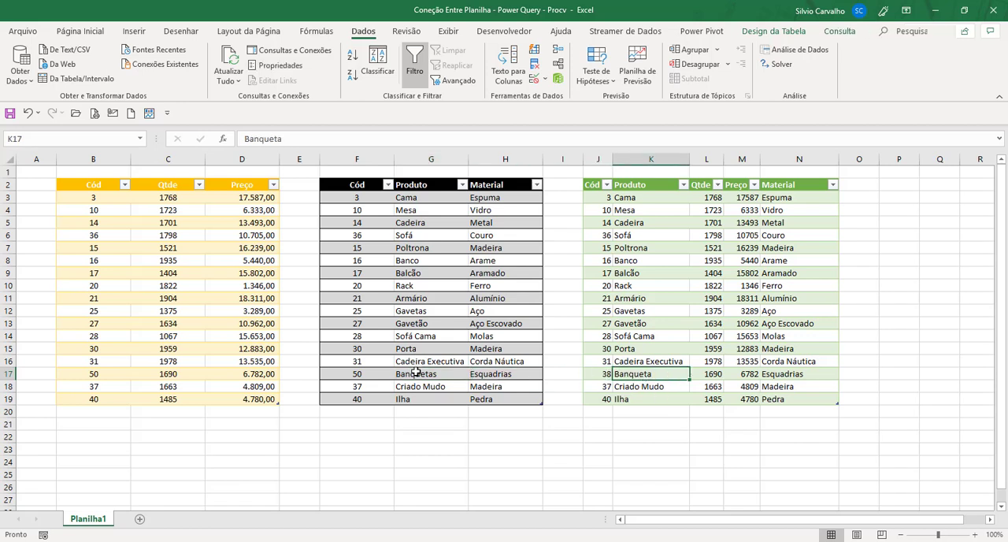
pyautogui.click(416, 373)
pyautogui.click(87, 375)
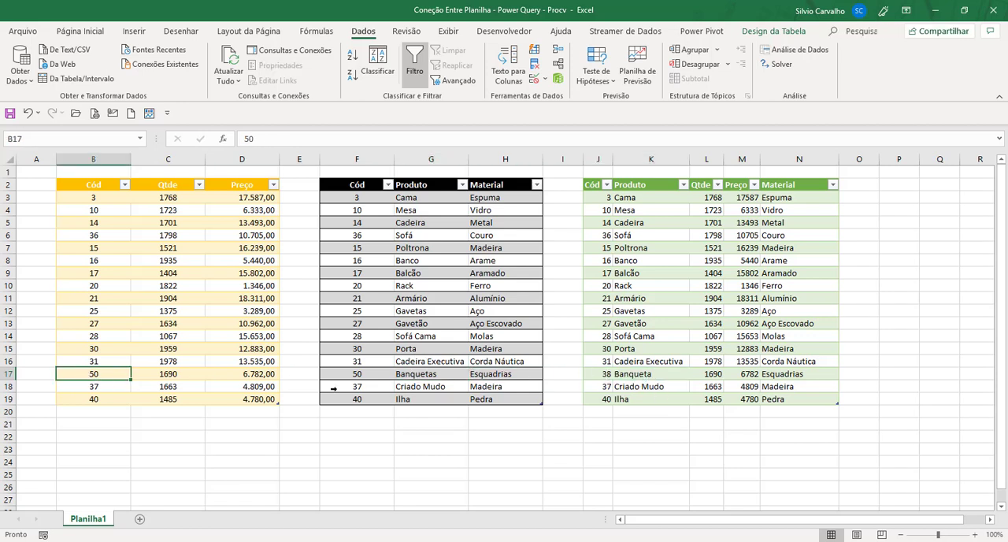
pyautogui.click(362, 370)
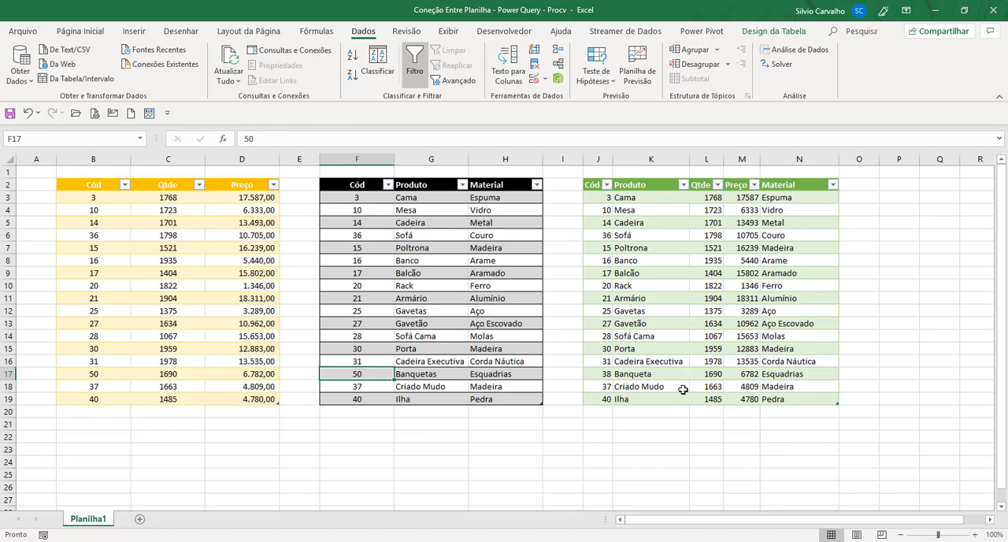
# Refresh the merged query table so it picks up the edits made in the source tables.
pyautogui.click(673, 248)
pyautogui.rightClick(674, 248)
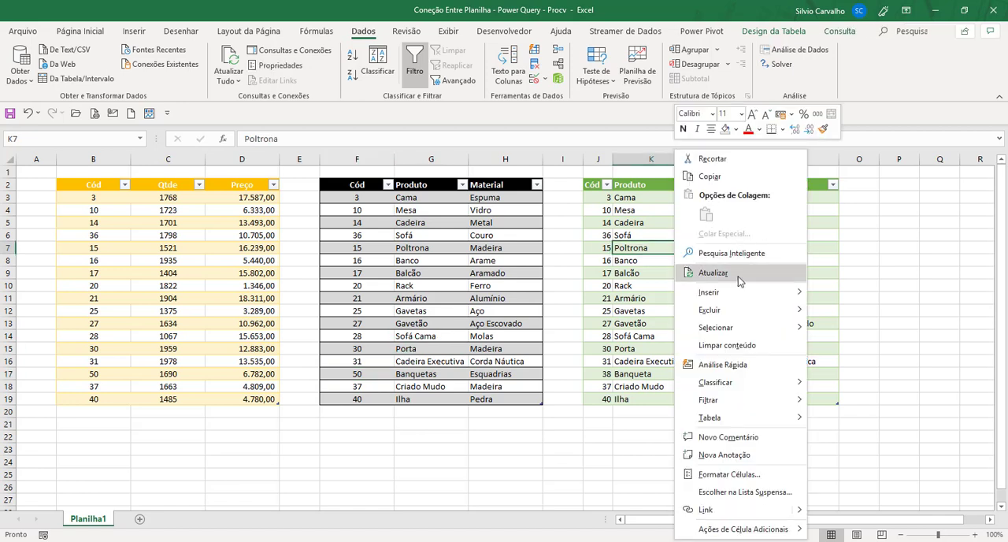
pyautogui.click(736, 274)
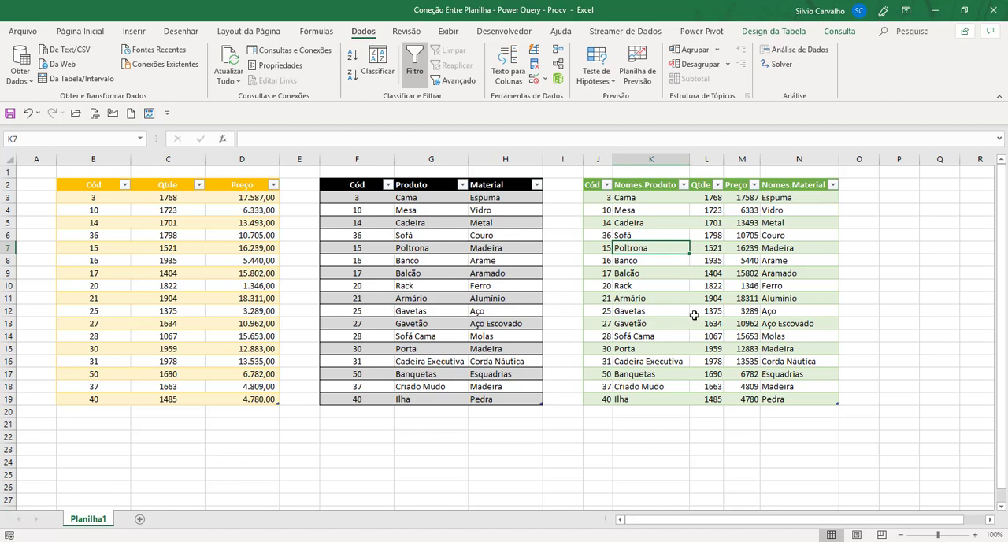
pyautogui.click(594, 184)
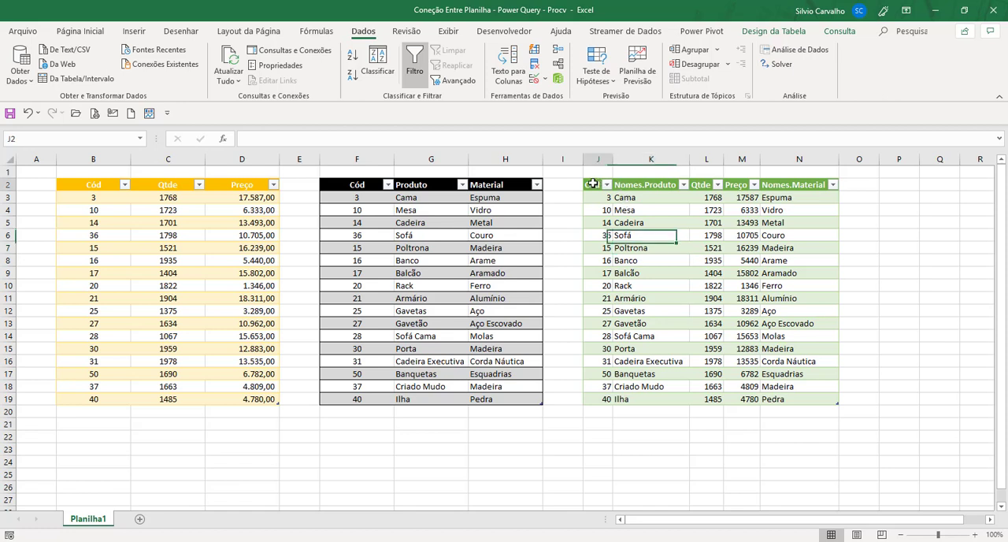
pyautogui.click(666, 184)
pyautogui.click(697, 184)
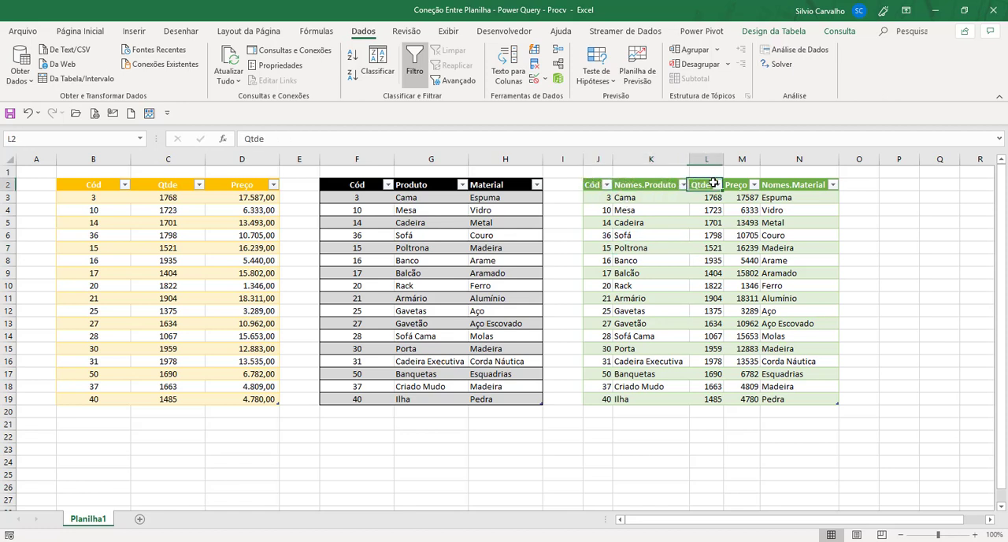
pyautogui.click(788, 179)
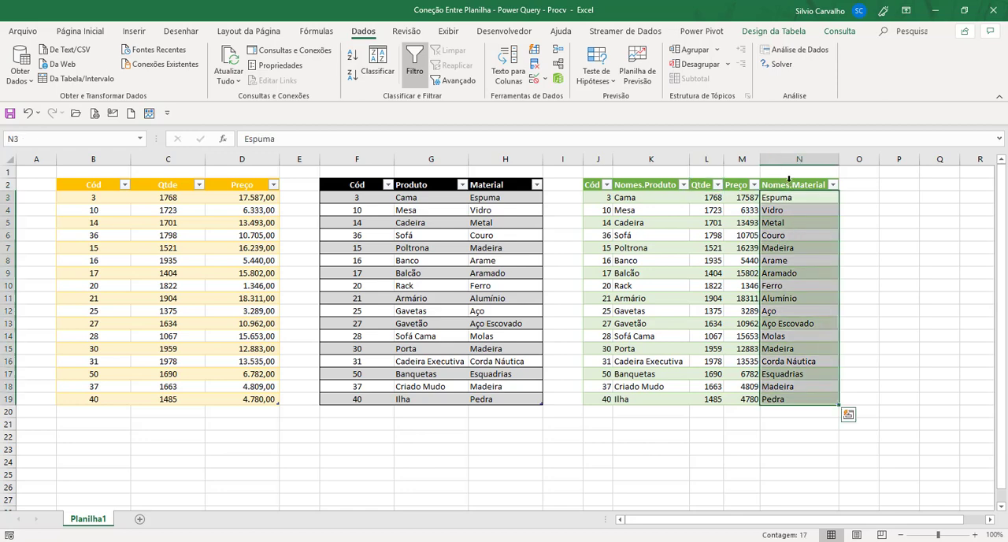